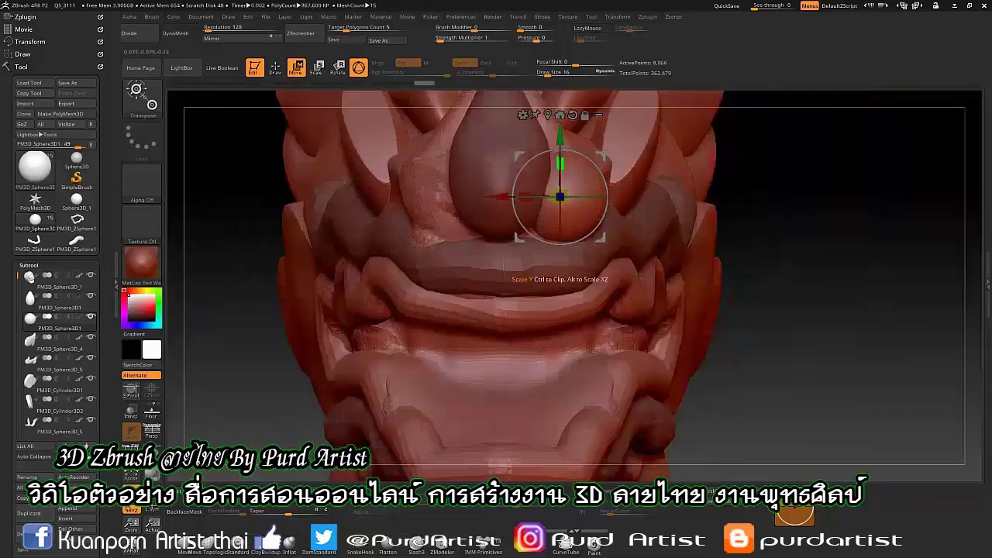
# Turn the head to a frontal view and DynaMesh the nose piece into even geometry.
pyautogui.press('q')
pyautogui.moveTo(263, 233); pyautogui.dragTo(259, 283)
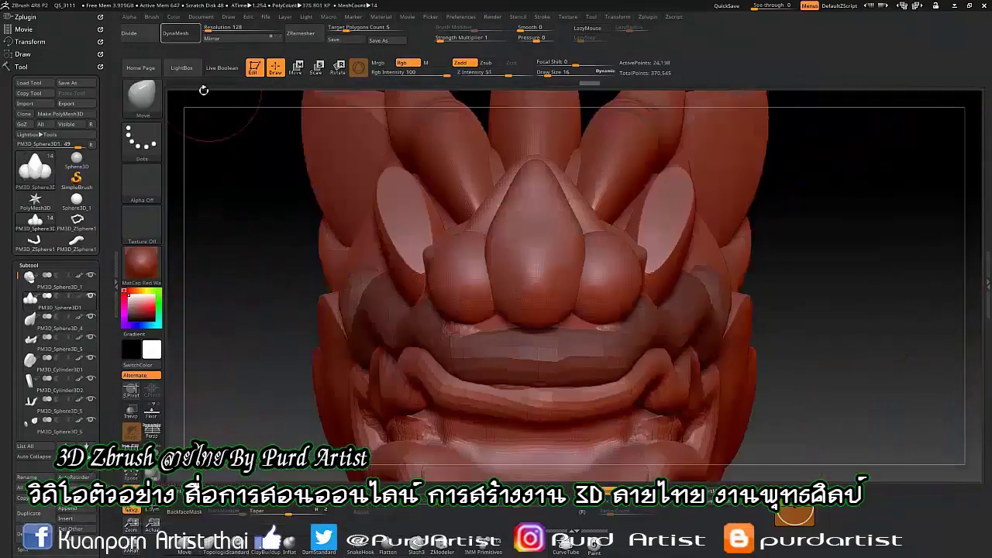
pyautogui.click(186, 40)
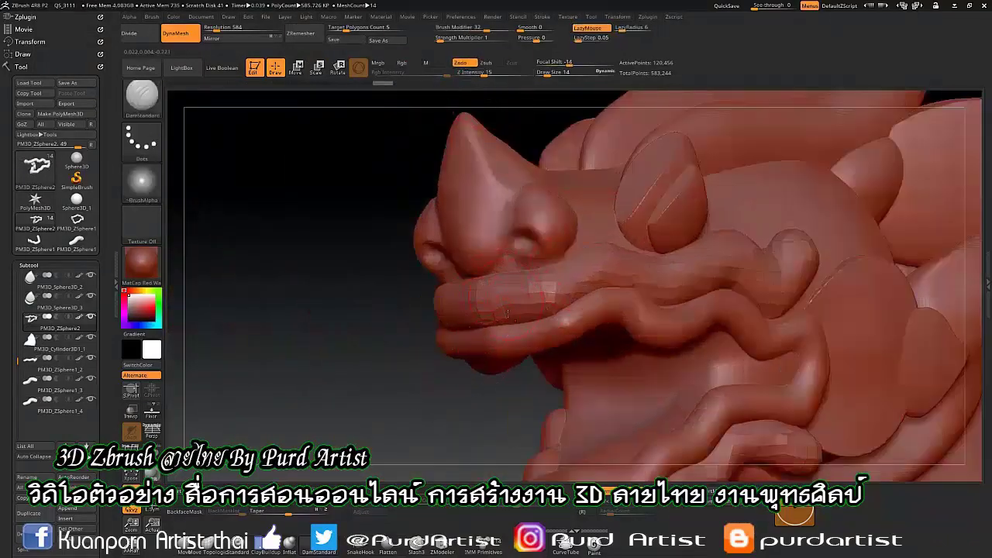
# DynaMesh the lip piece and load a saved curl tool for the jaw corner.
pyautogui.moveTo(428, 363); pyautogui.dragTo(685, 328)
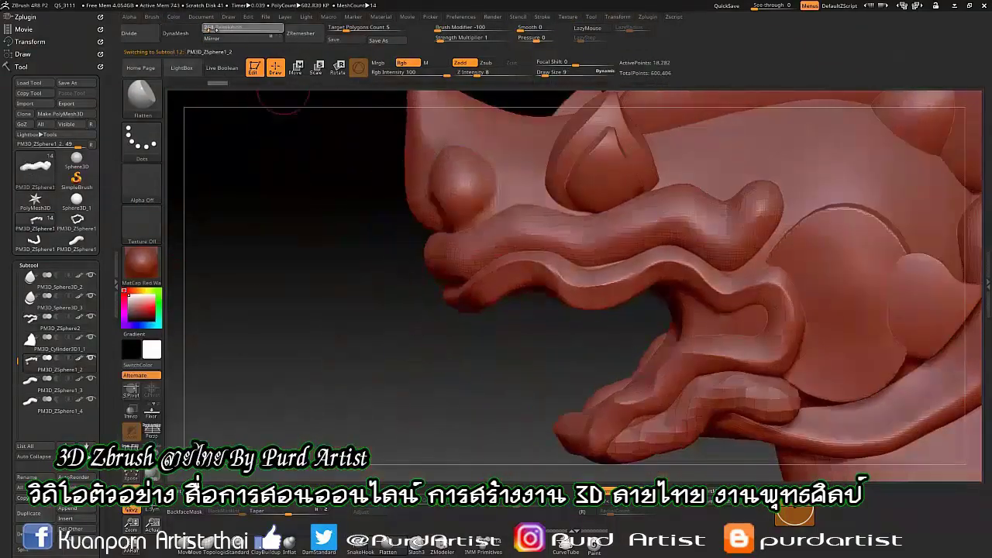
pyautogui.click(173, 34)
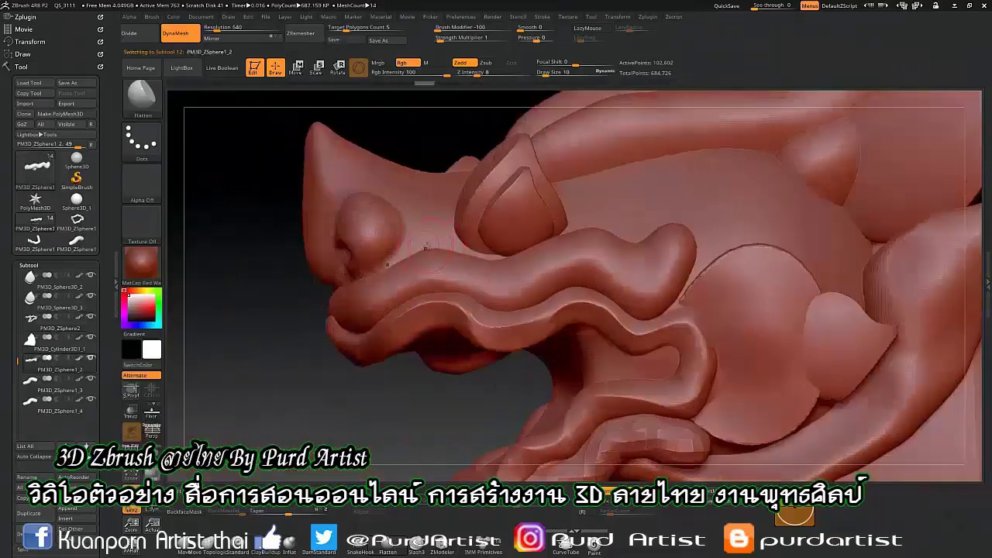
pyautogui.click(28, 82)
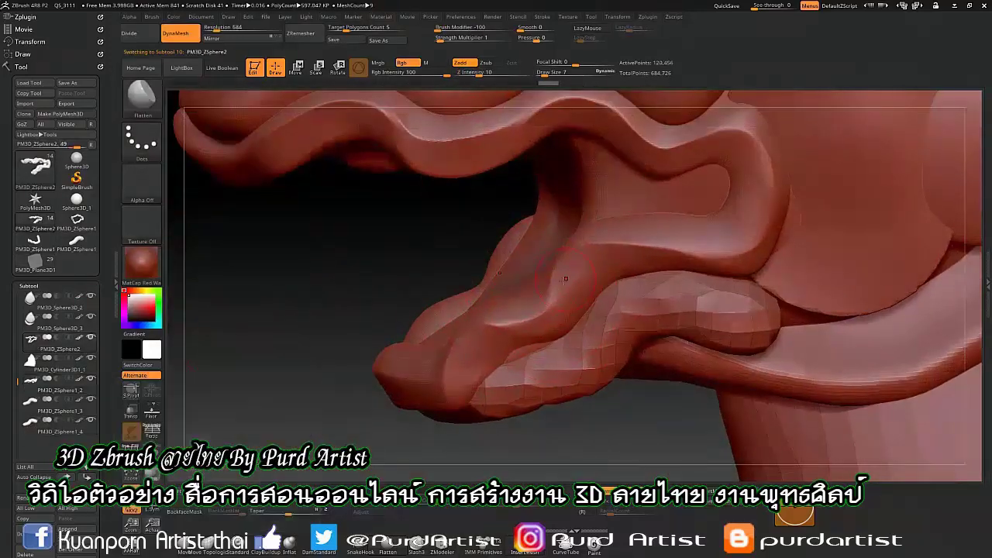
# Orbit around the lips to inspect the lower lip from several sides.
pyautogui.moveTo(565, 279); pyautogui.dragTo(490, 291, button='right')
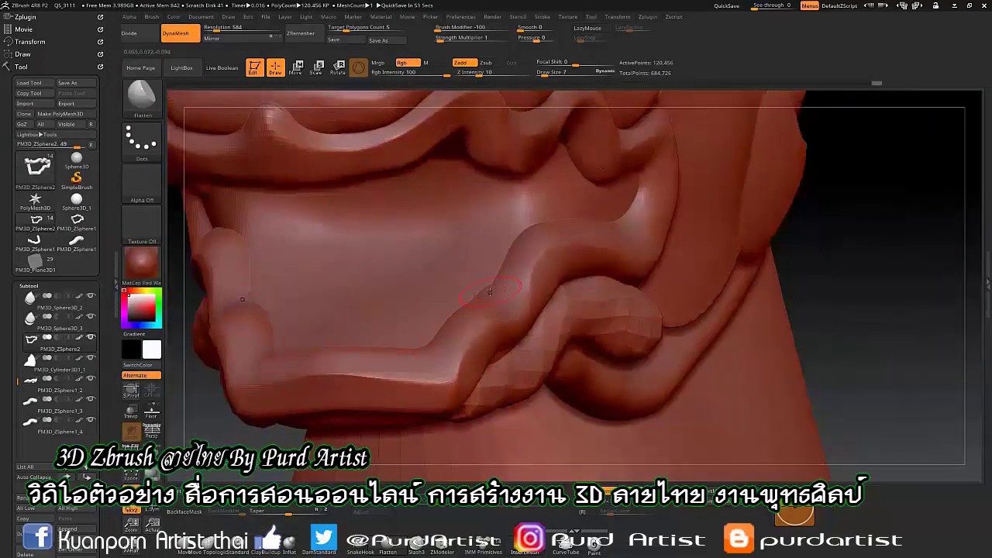
pyautogui.moveTo(490, 292); pyautogui.dragTo(702, 162, button='right')
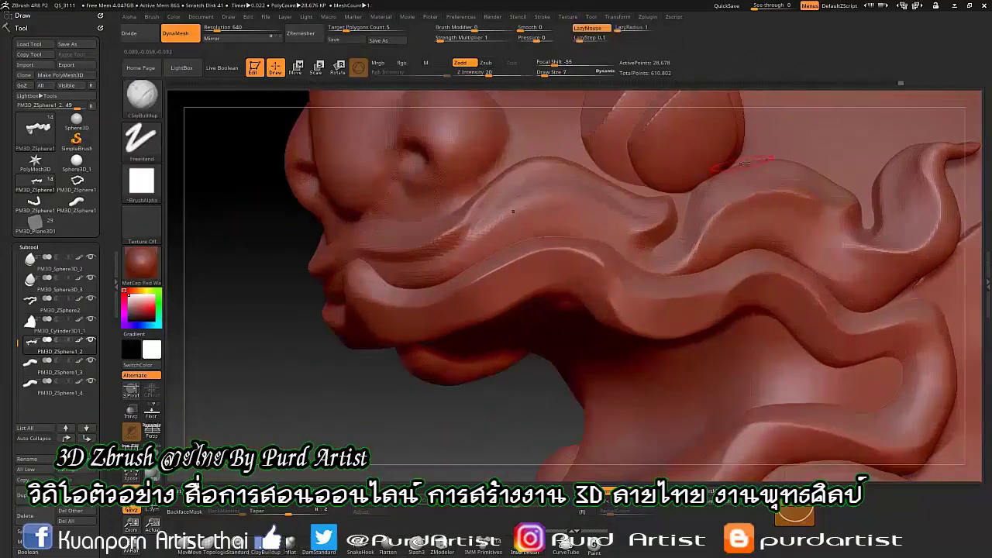
pyautogui.moveTo(826, 219); pyautogui.dragTo(688, 277, button='right')
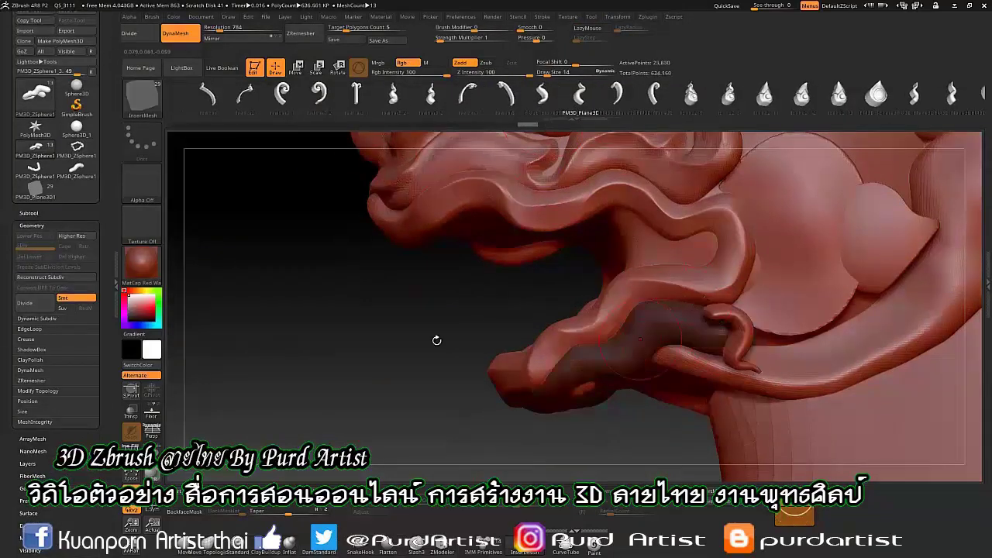
# Reposition the inserted curl, select other pieces, and step back through the Undo History.
pyautogui.press('w')
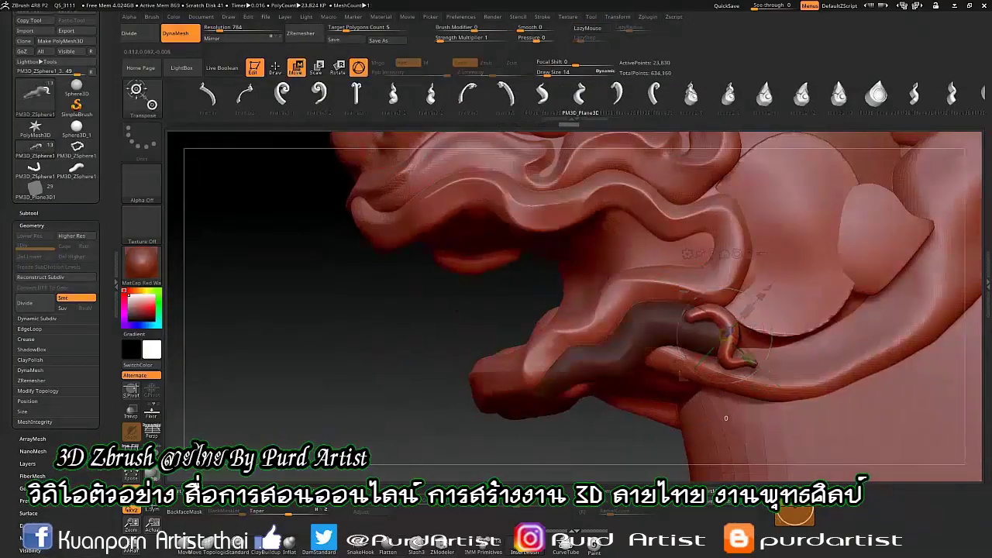
pyautogui.click(286, 78)
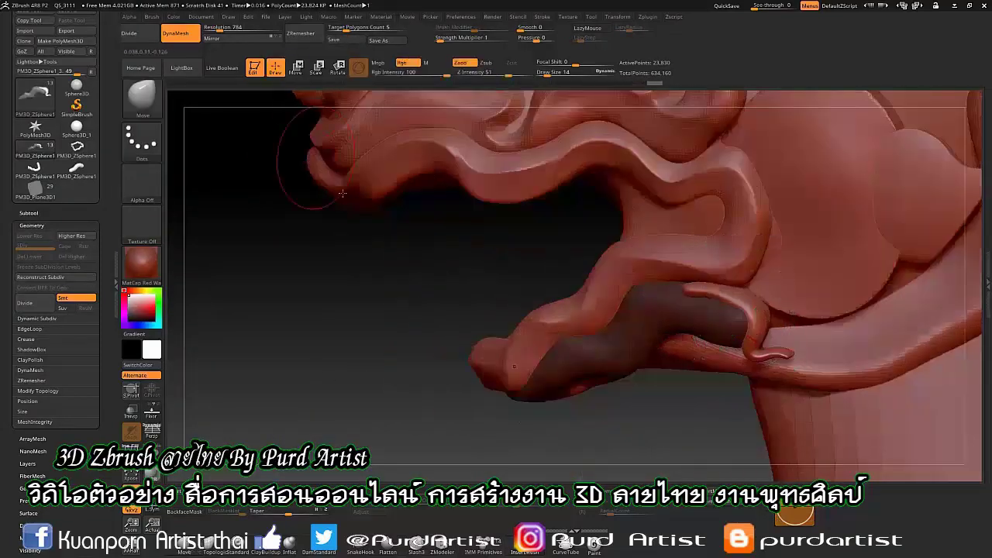
pyautogui.click(29, 213)
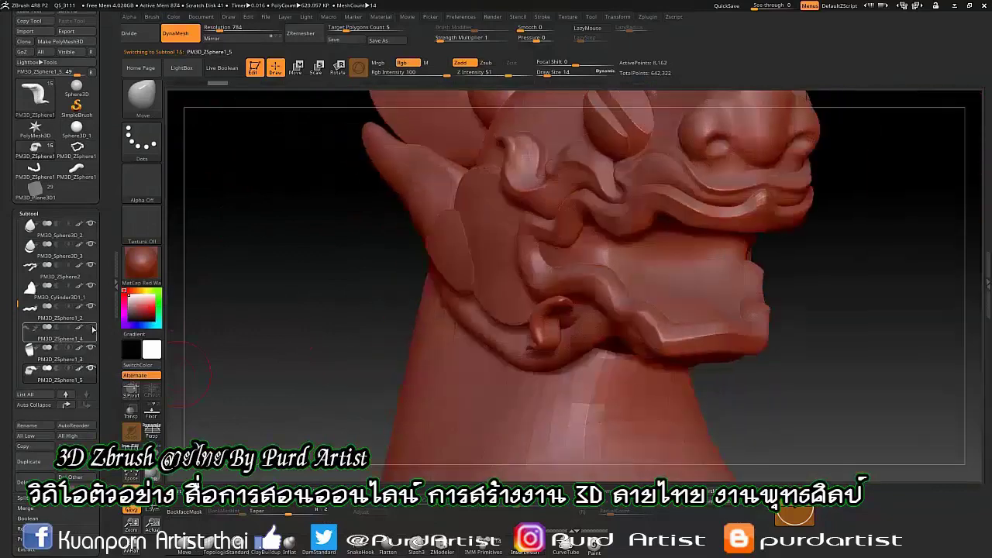
pyautogui.click(58, 333)
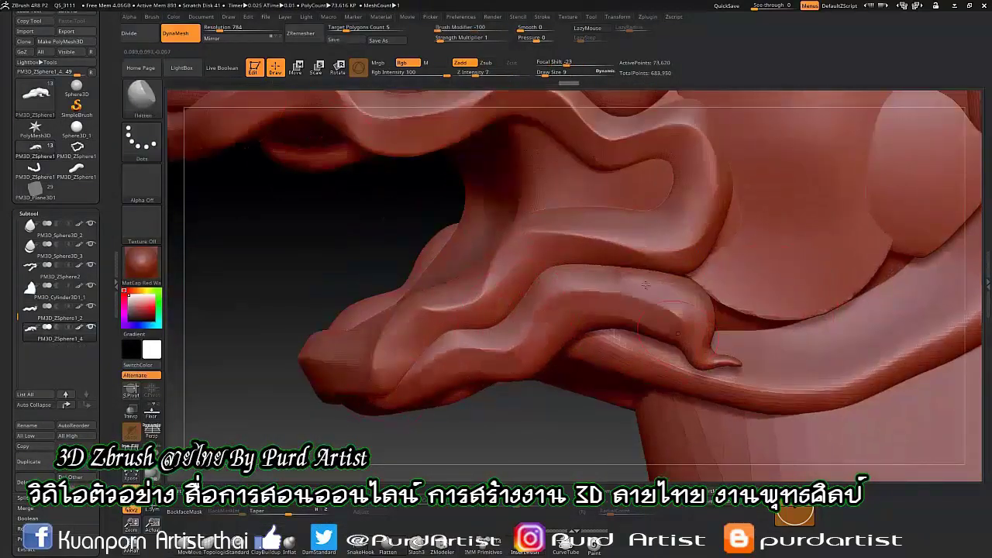
pyautogui.moveTo(558, 82); pyautogui.dragTo(498, 85)
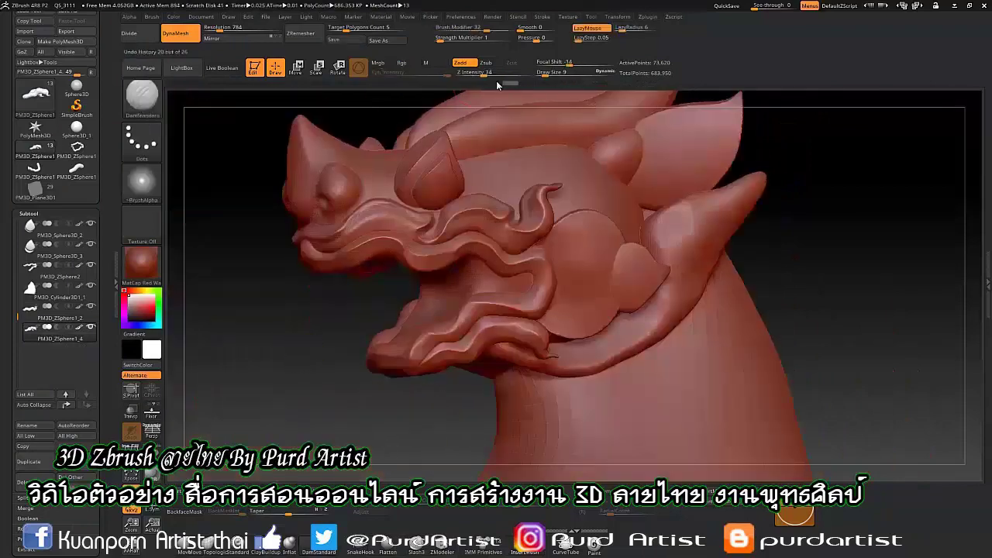
pyautogui.moveTo(329, 83); pyautogui.dragTo(238, 83)
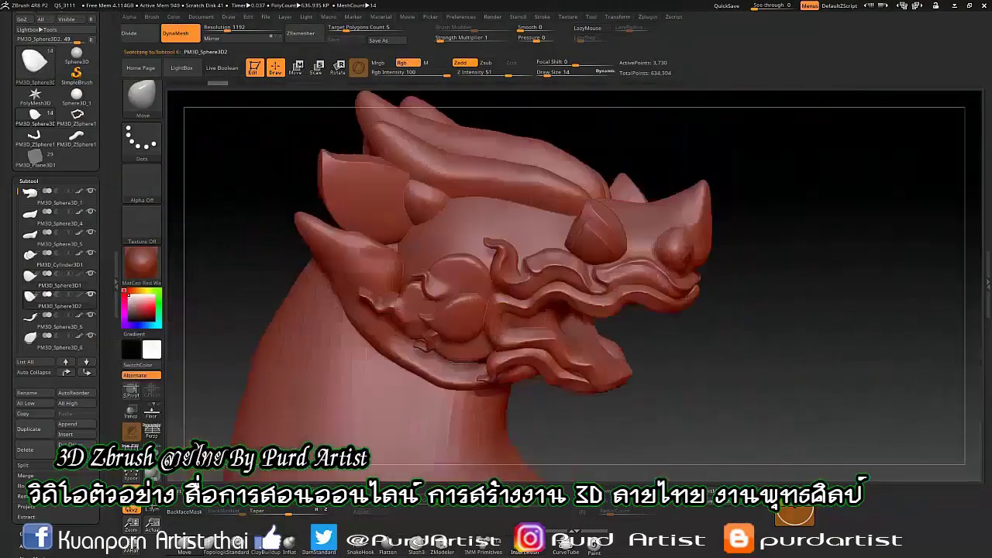
# Adjust the model piece and close in on the cheek swirl details.
pyautogui.moveTo(228, 341)
pyautogui.mouseDown()
pyautogui.moveTo(659, 368)
pyautogui.moveTo(543, 364)
pyautogui.mouseUp()
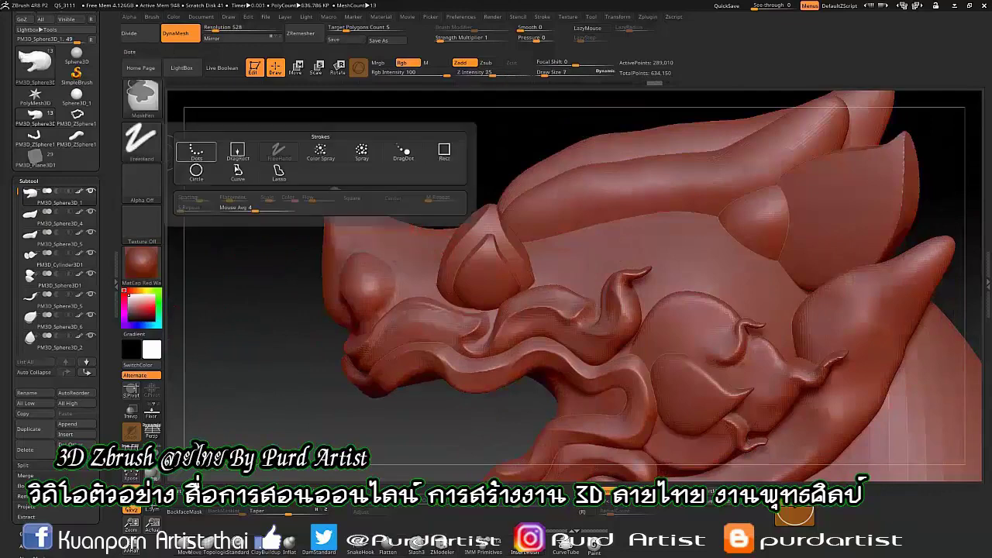
pyautogui.press('w')
pyautogui.press('q')
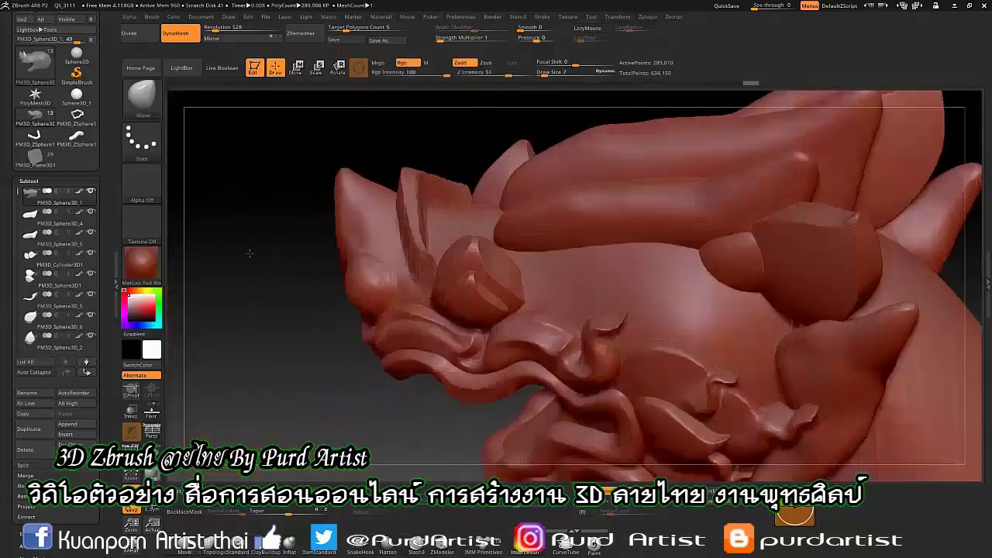
pyautogui.moveTo(410, 168); pyautogui.dragTo(438, 217)
pyautogui.moveTo(326, 233); pyautogui.dragTo(251, 222)
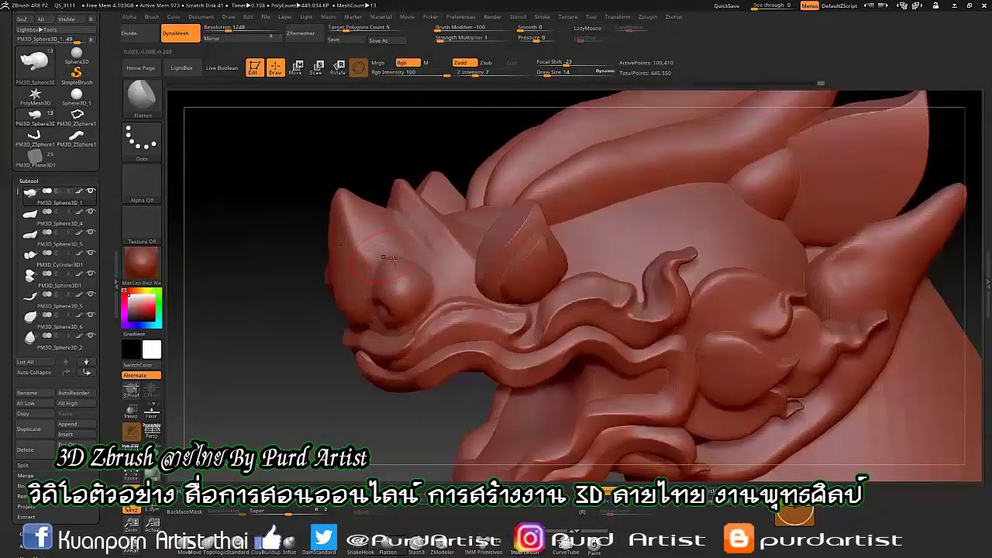
pyautogui.keyDown('alt'); pyautogui.moveTo(392, 260); pyautogui.dragTo(318, 306, button='right'); pyautogui.keyUp('alt')
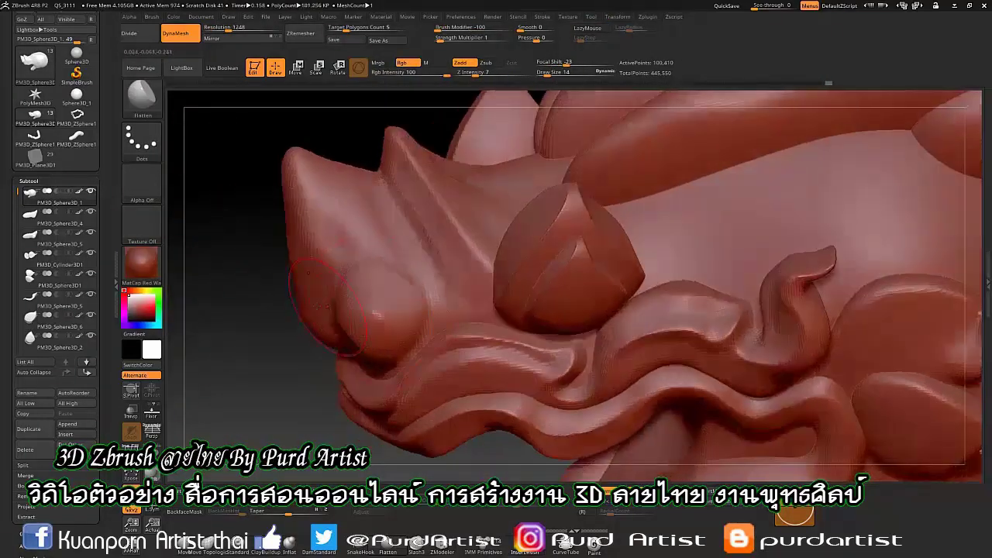
pyautogui.moveTo(326, 220)
pyautogui.keyDown('alt'); pyautogui.mouseDown(button='right')
pyautogui.moveTo(341, 186)
pyautogui.moveTo(387, 194)
pyautogui.moveTo(438, 275)
pyautogui.moveTo(543, 264)
pyautogui.mouseUp(button='right'); pyautogui.keyUp('alt')
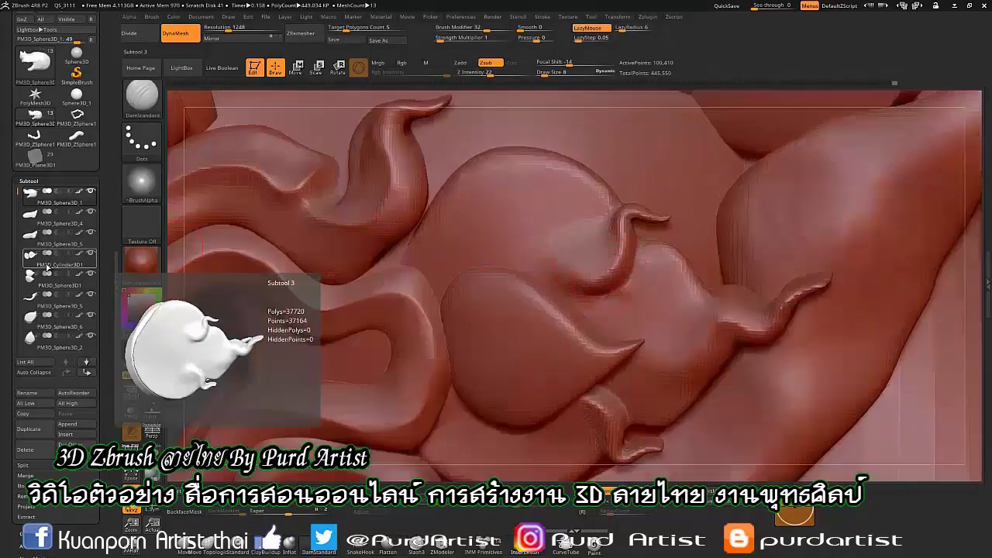
# Select PM3D_Cylinder3D1 and view the cheek swirls from new angles.
pyautogui.click(46, 264)
pyautogui.moveTo(516, 217)
pyautogui.mouseDown(button='right')
pyautogui.moveTo(489, 200)
pyautogui.moveTo(608, 267)
pyautogui.mouseUp(button='right')
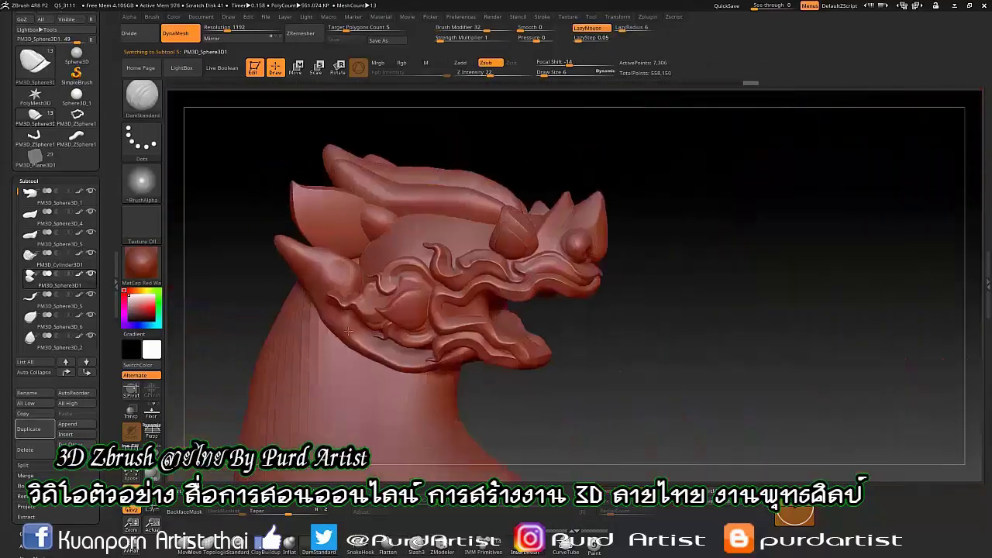
pyautogui.moveTo(392, 357); pyautogui.dragTo(411, 297, button='right')
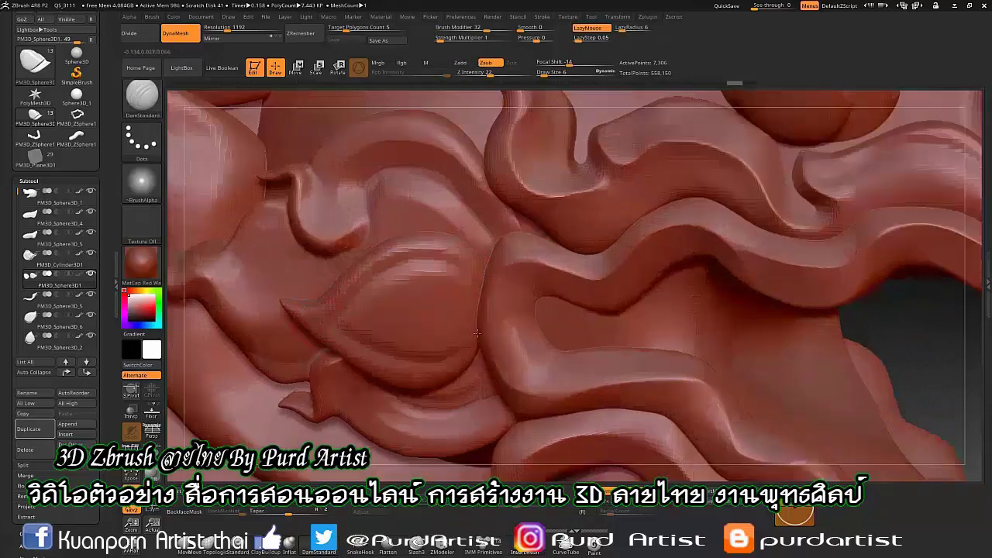
pyautogui.moveTo(478, 333)
pyautogui.mouseDown(button='right')
pyautogui.moveTo(762, 346)
pyautogui.moveTo(359, 284)
pyautogui.moveTo(368, 362)
pyautogui.moveTo(235, 391)
pyautogui.moveTo(186, 364)
pyautogui.mouseUp(button='right')
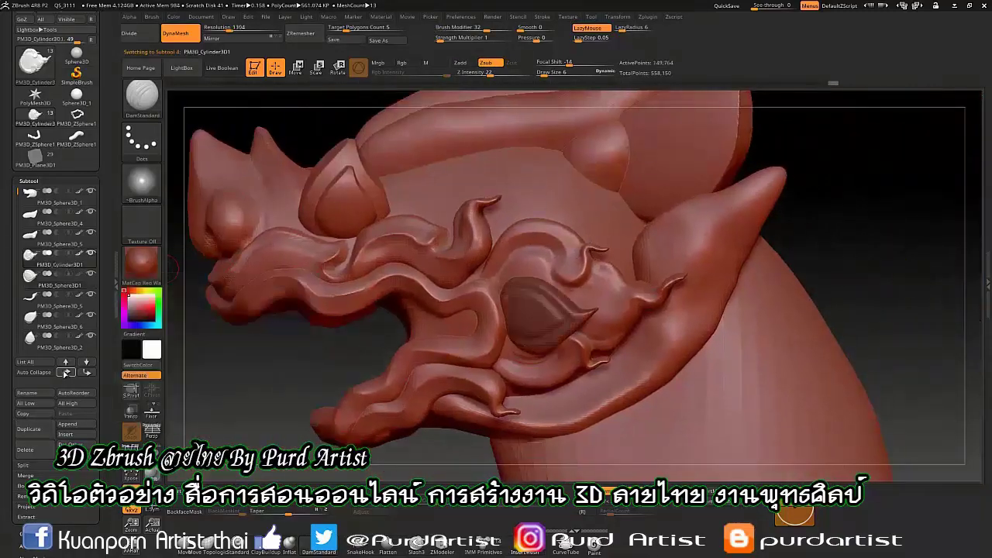
pyautogui.moveTo(14, 294); pyautogui.dragTo(14, 323)
# Move ZSphere1_2 up the subtool stack above ZSphere1_4.
pyautogui.click(67, 373)
pyautogui.click(68, 373)
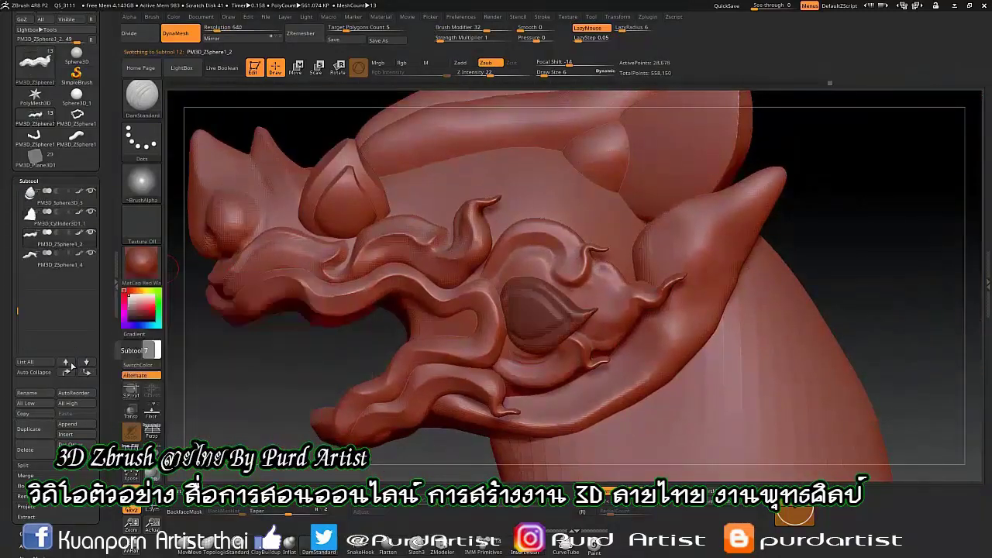
pyautogui.click(68, 372)
pyautogui.click(67, 373)
pyautogui.click(68, 373)
pyautogui.moveTo(465, 310)
pyautogui.mouseDown(button='right')
pyautogui.moveTo(402, 295)
pyautogui.moveTo(496, 287)
pyautogui.moveTo(475, 272)
pyautogui.mouseUp(button='right')
# Select another piece and reposition it near the cheek swirls.
pyautogui.keyDown('alt'); pyautogui.click(474, 272); pyautogui.keyUp('alt')
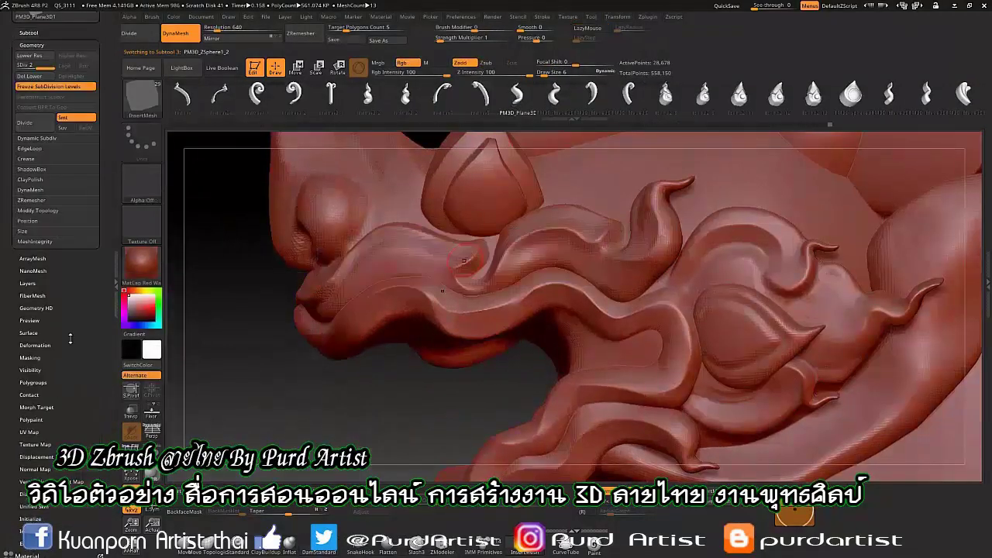
pyautogui.press('w')
pyautogui.moveTo(492, 327)
pyautogui.mouseDown(button='right')
pyautogui.moveTo(434, 310)
pyautogui.moveTo(220, 322)
pyautogui.moveTo(344, 336)
pyautogui.moveTo(348, 270)
pyautogui.mouseUp(button='right')
pyautogui.press('q')
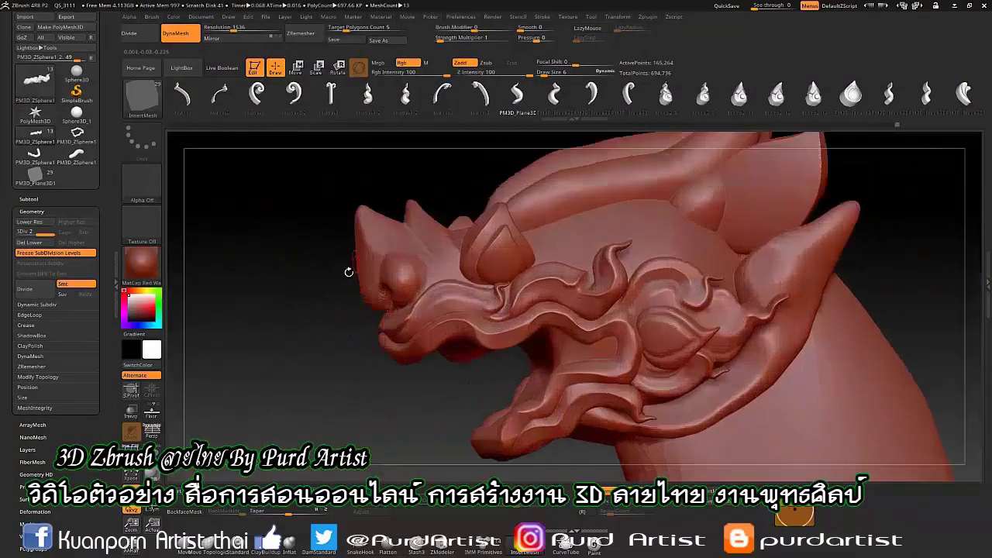
# Select PM3D_Sphere3D_2, place the flame tip on the bud, and DynaMesh it.
pyautogui.click(29, 198)
pyautogui.click(67, 390)
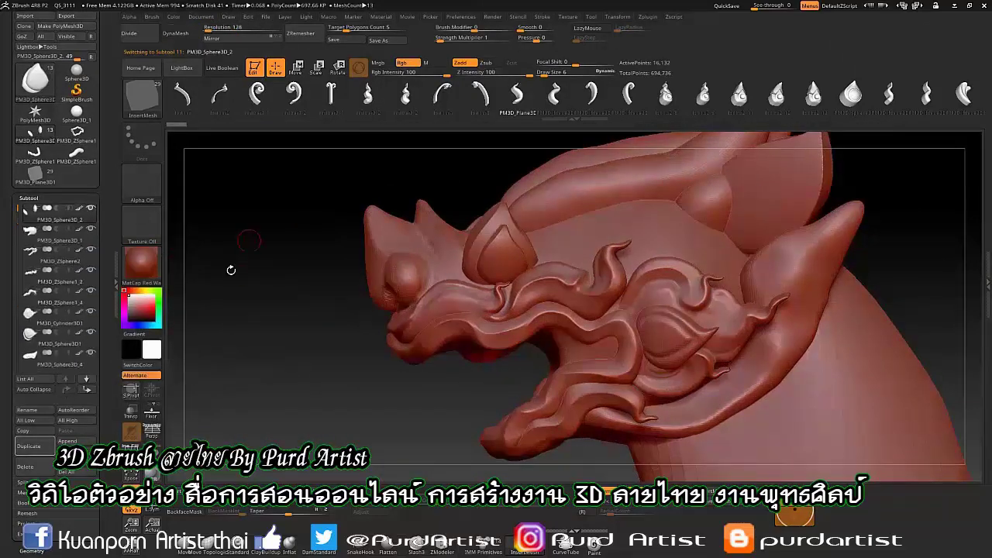
pyautogui.moveTo(233, 255)
pyautogui.mouseDown(button='right')
pyautogui.moveTo(308, 241)
pyautogui.moveTo(491, 287)
pyautogui.moveTo(418, 233)
pyautogui.mouseUp(button='right')
pyautogui.press('w')
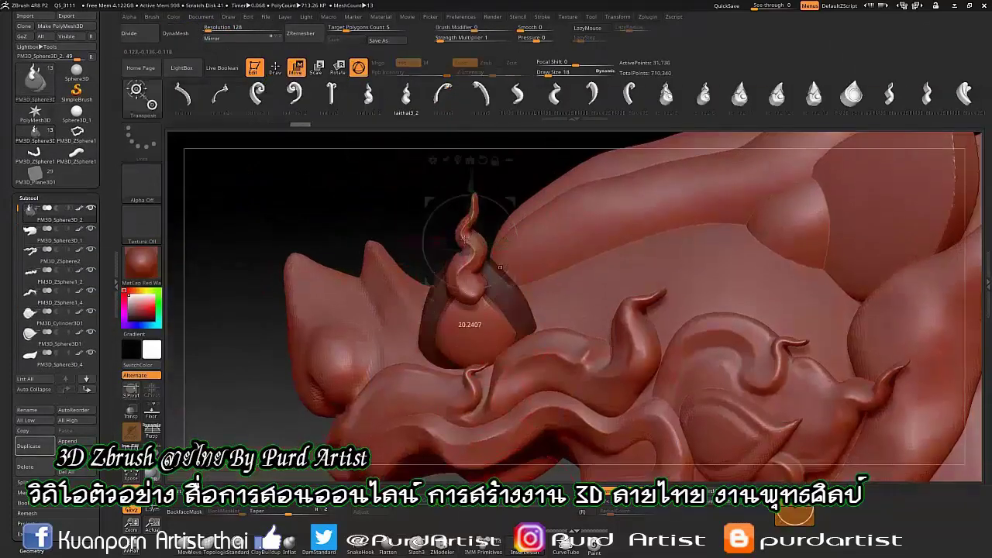
pyautogui.moveTo(467, 322); pyautogui.dragTo(434, 294, button='right')
pyautogui.press('q')
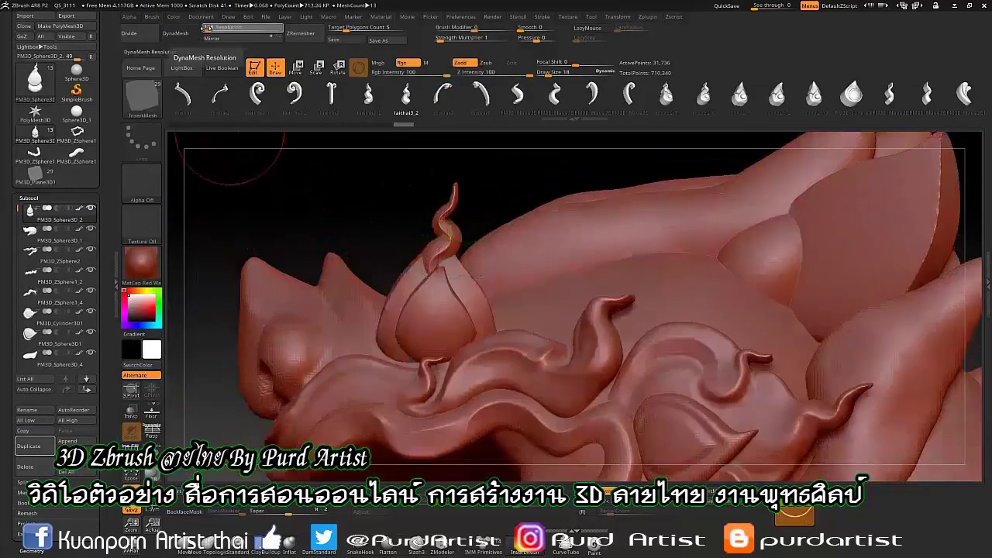
pyautogui.click(176, 33)
# Build up the shapes with ClayBuildup, then insert flame curls with InsertMesh.
pyautogui.press('b')
pyautogui.press('c')
pyautogui.press('b')
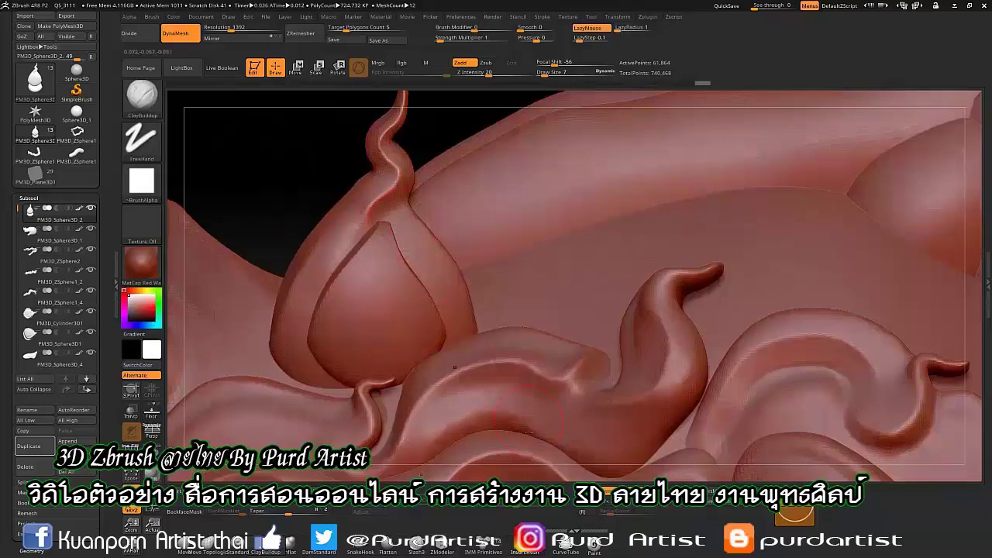
pyautogui.press('b')
pyautogui.press('i')
pyautogui.press('m')
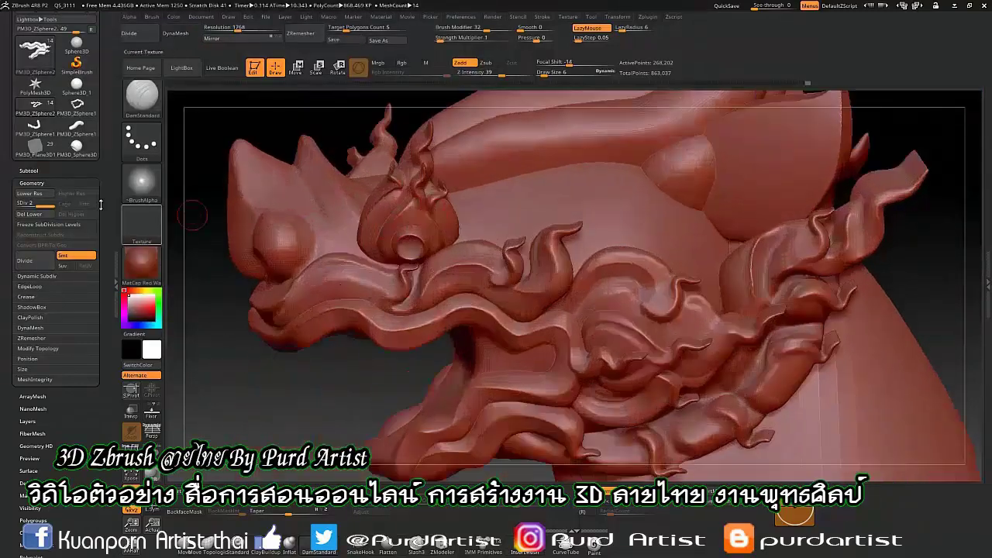
pyautogui.click(47, 225)
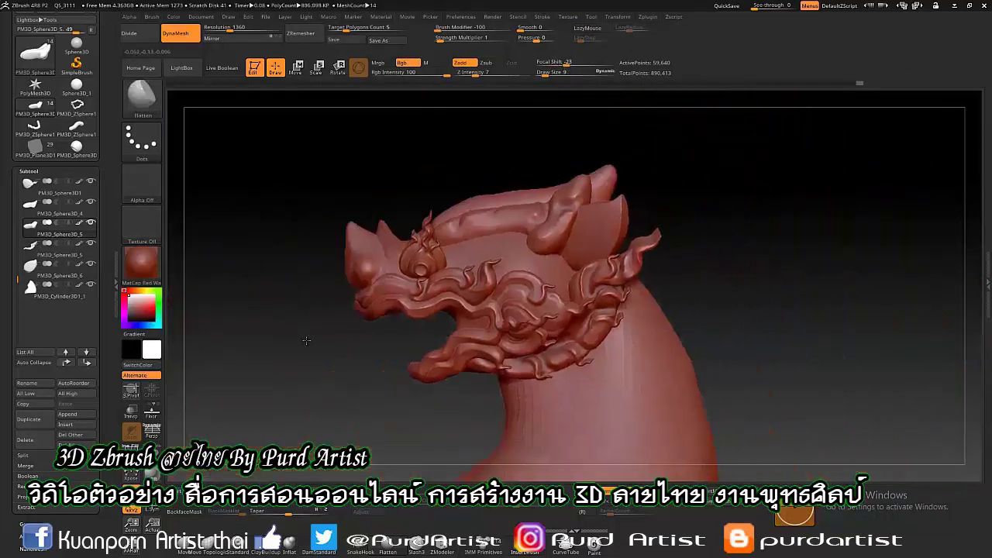
# Position and bend the curved tube over the brow with the gizmo and Move brush.
pyautogui.moveTo(323, 337); pyautogui.dragTo(316, 351)
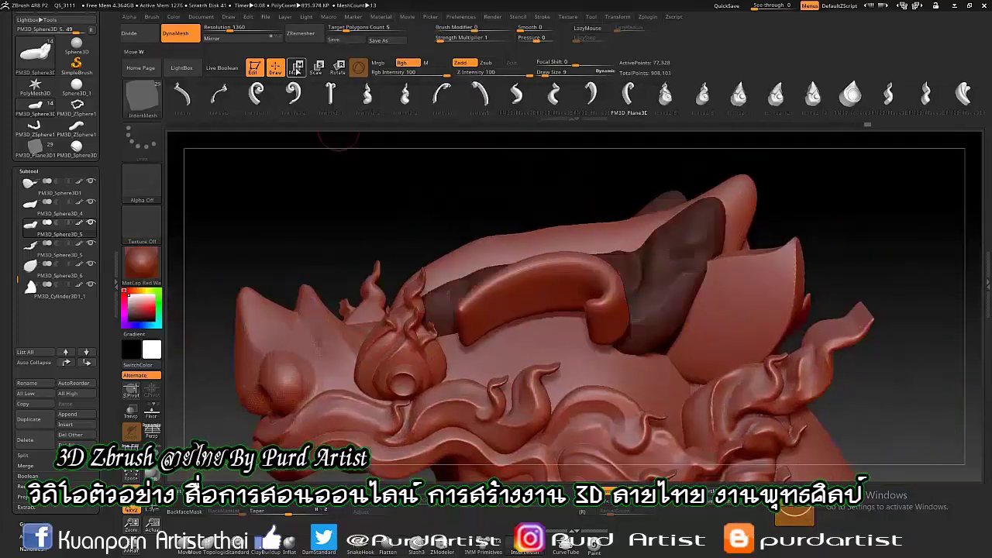
pyautogui.click(296, 68)
pyautogui.moveTo(535, 337); pyautogui.dragTo(543, 329)
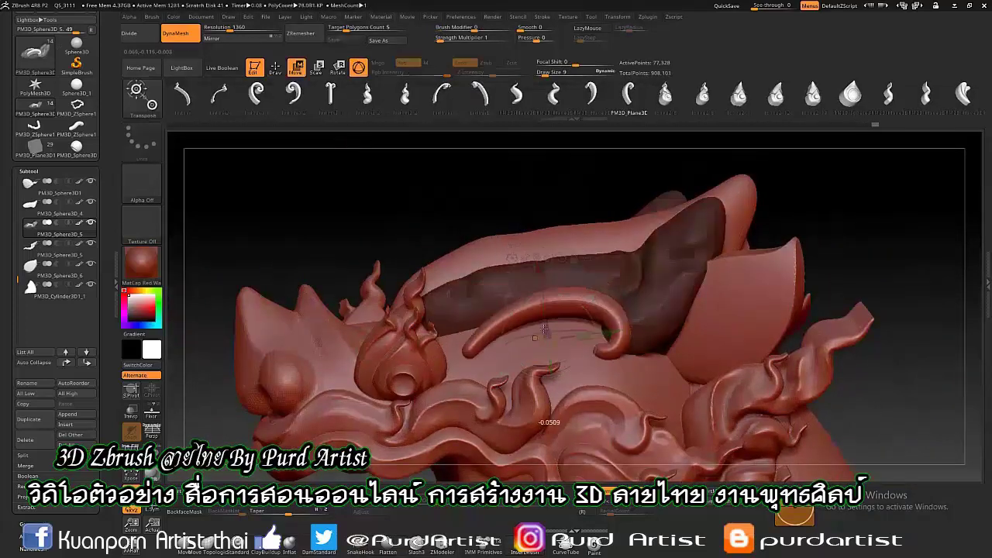
pyautogui.press('b')
pyautogui.press('m')
pyautogui.press('v')
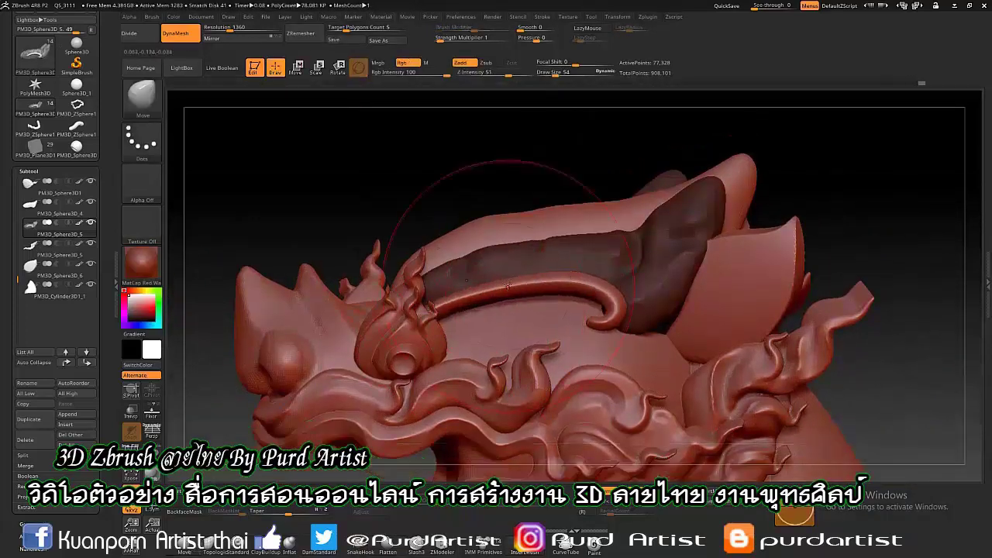
pyautogui.press('w')
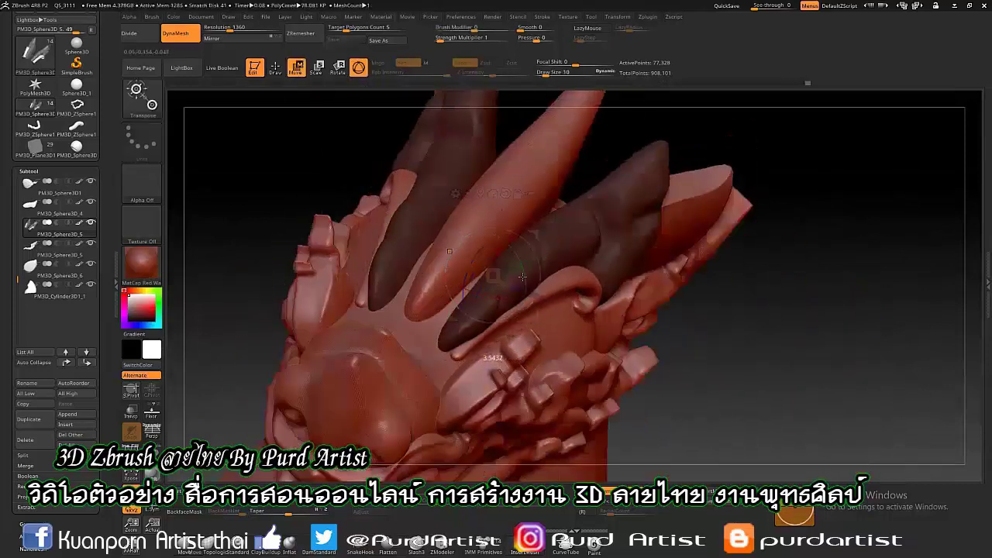
pyautogui.press('q')
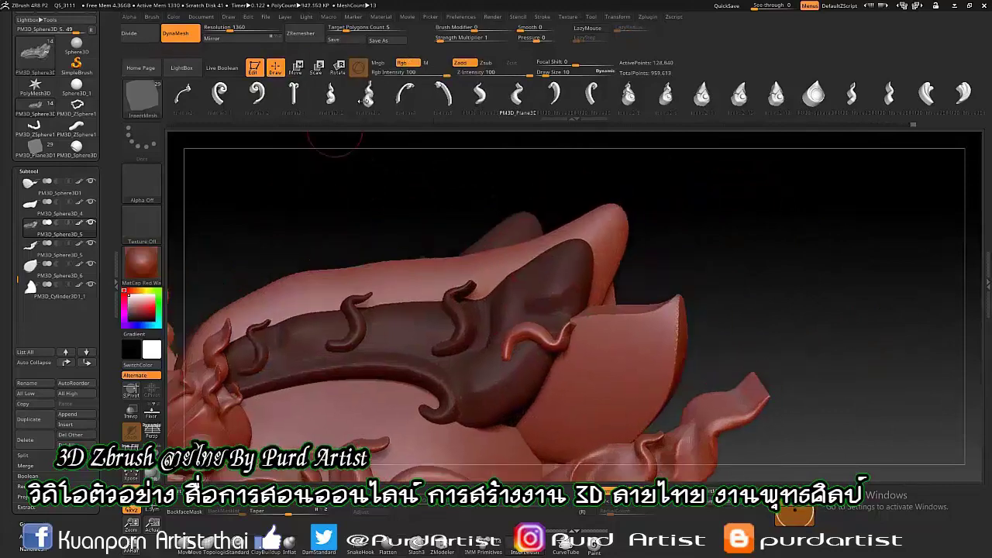
pyautogui.press('w')
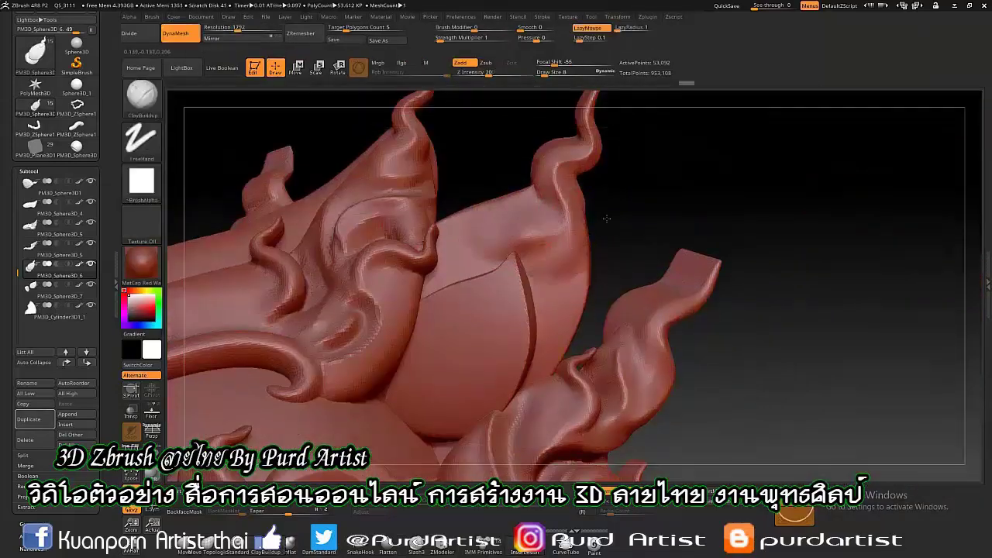
# Insert a curled flame along the back ridge and DynaMesh the flames together.
pyautogui.moveTo(607, 218); pyautogui.dragTo(505, 219)
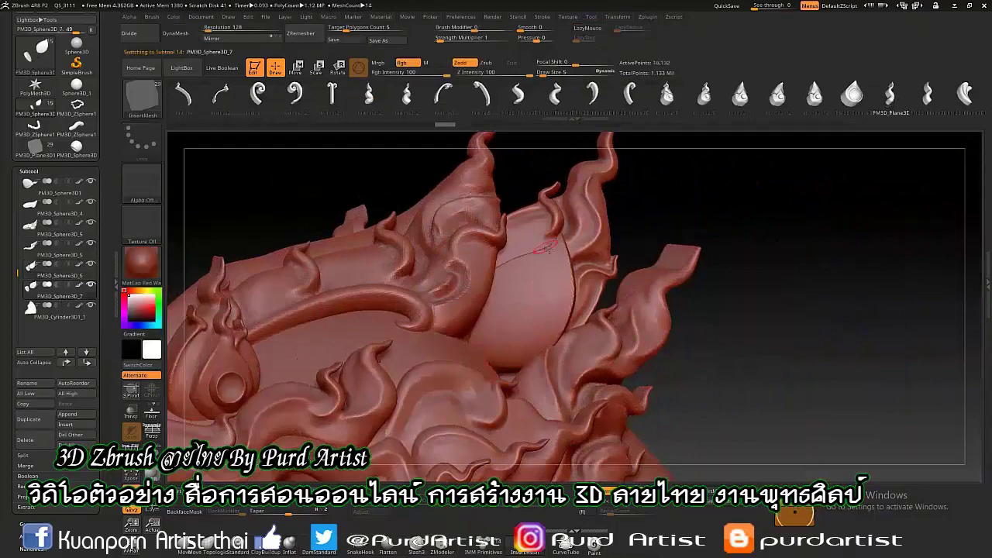
pyautogui.moveTo(544, 246); pyautogui.dragTo(529, 288)
pyautogui.moveTo(370, 375); pyautogui.dragTo(690, 352, button='right')
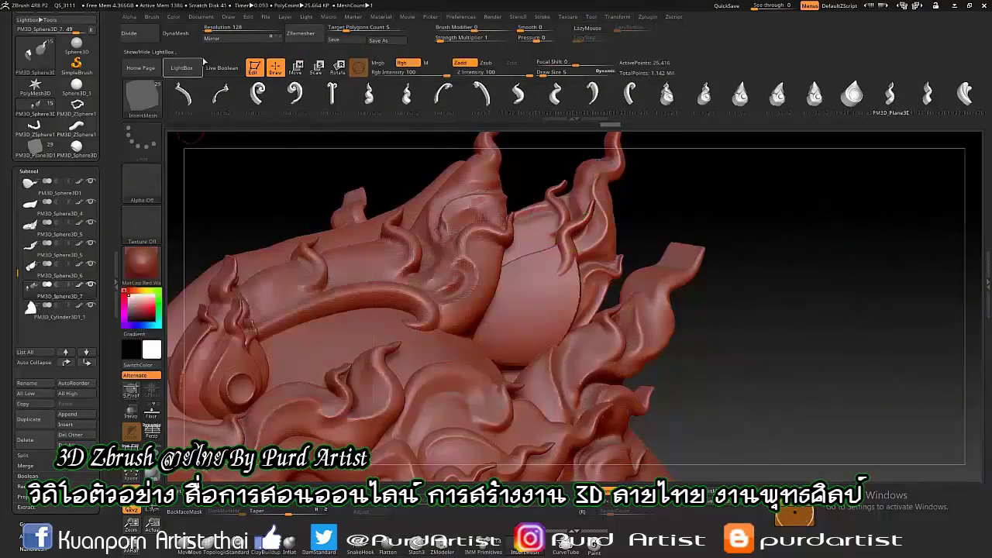
pyautogui.click(175, 33)
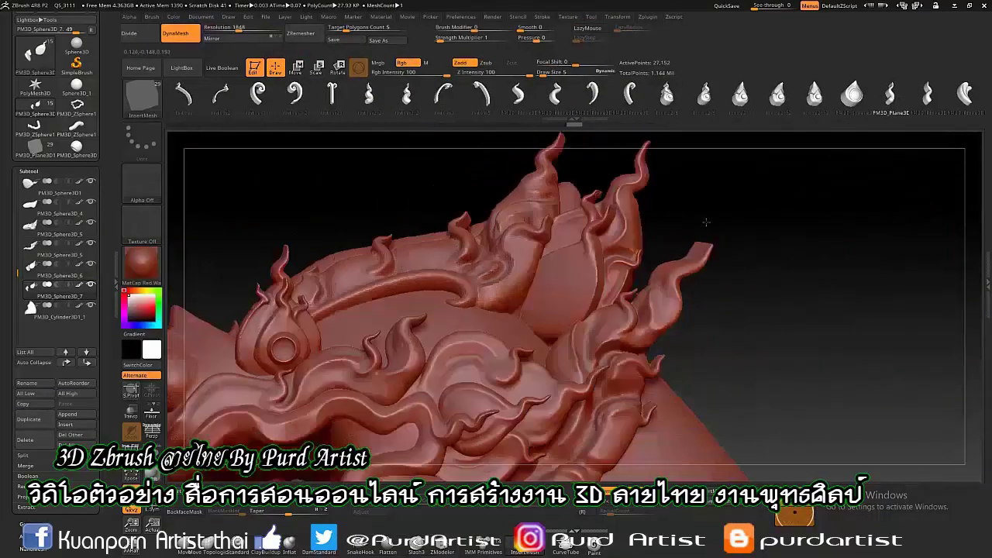
pyautogui.moveTo(364, 179); pyautogui.dragTo(455, 171)
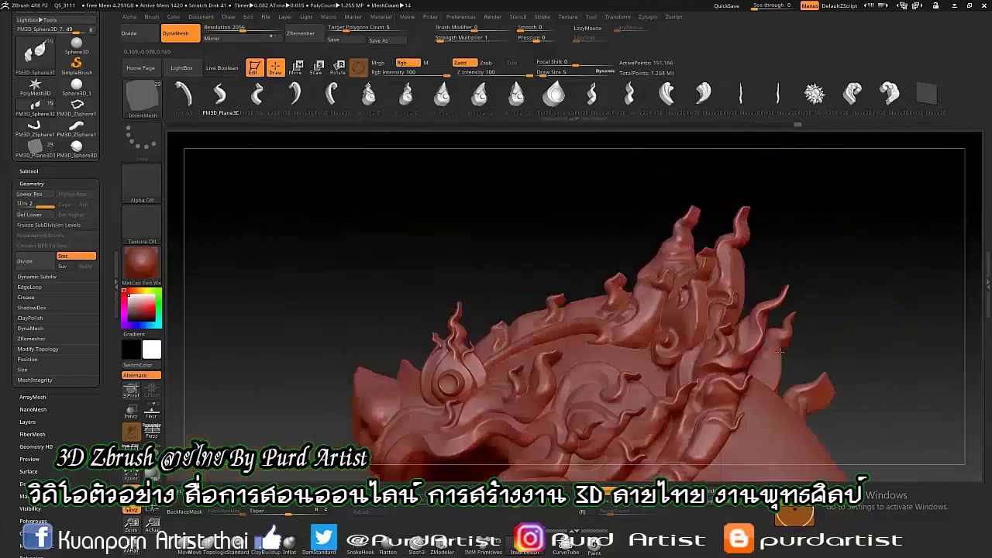
pyautogui.moveTo(416, 222)
pyautogui.mouseDown()
pyautogui.moveTo(397, 328)
pyautogui.moveTo(359, 328)
pyautogui.moveTo(385, 358)
pyautogui.moveTo(190, 299)
pyautogui.mouseUp()
# Select another head piece and orbit in to a side-on view.
pyautogui.click(29, 170)
pyautogui.click(30, 183)
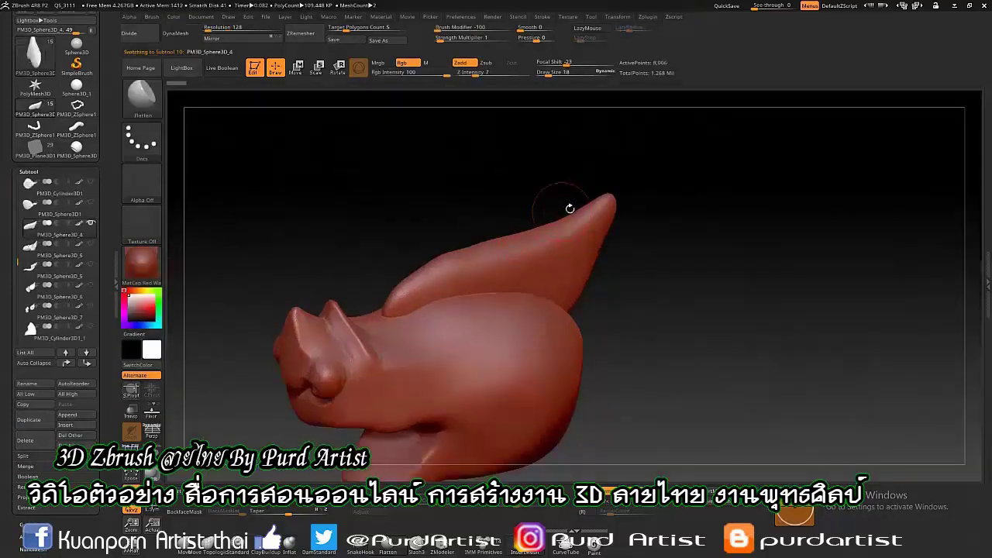
pyautogui.moveTo(473, 269); pyautogui.dragTo(567, 188)
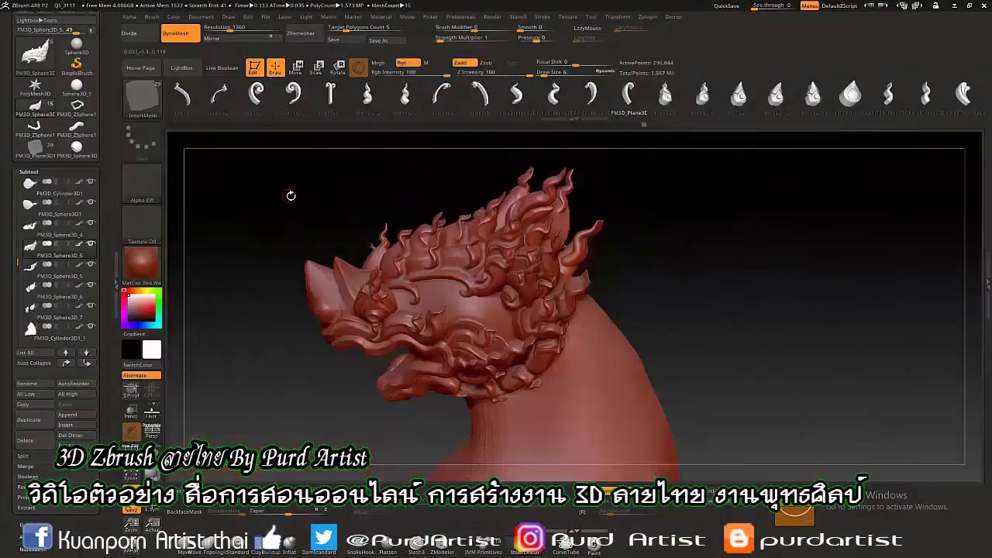
pyautogui.moveTo(291, 195); pyautogui.dragTo(291, 203)
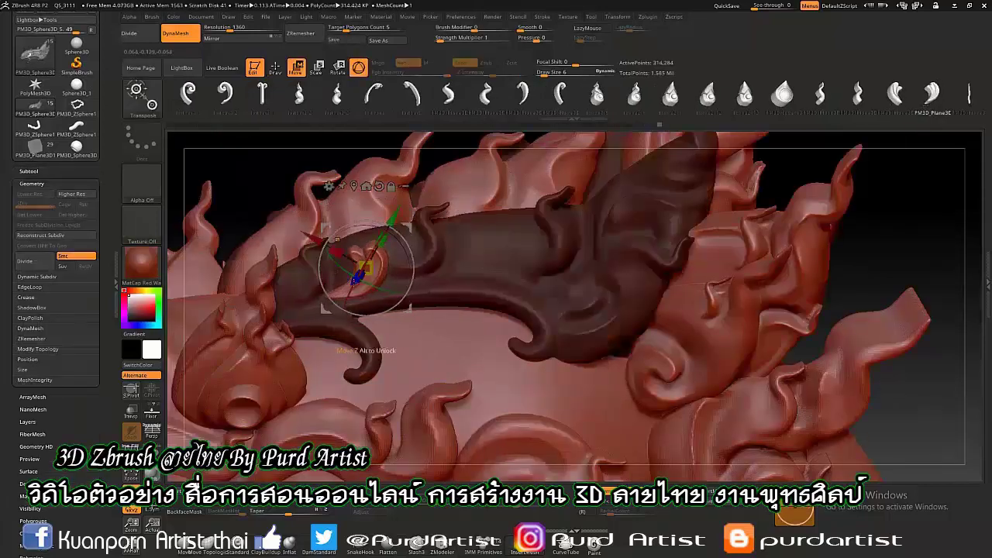
# Rotate the masked flame piece into place and view the whole head in perspective.
pyautogui.moveTo(432, 267); pyautogui.dragTo(496, 280)
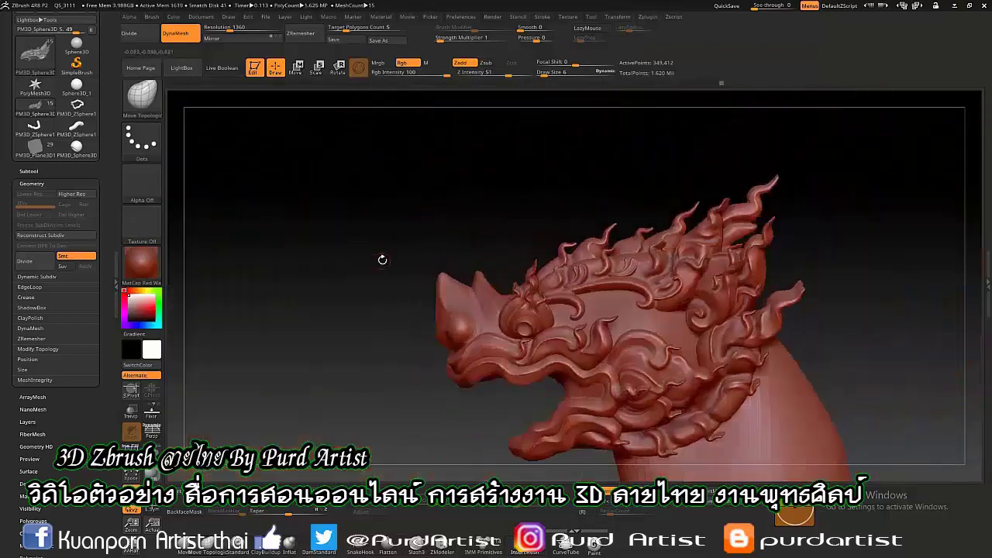
pyautogui.moveTo(380, 259); pyautogui.dragTo(338, 289)
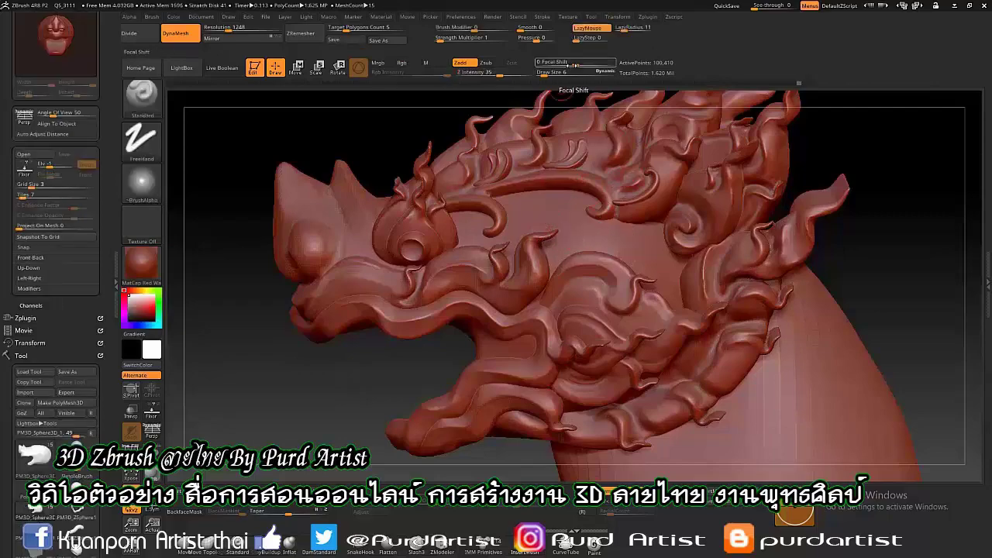
pyautogui.press('p')
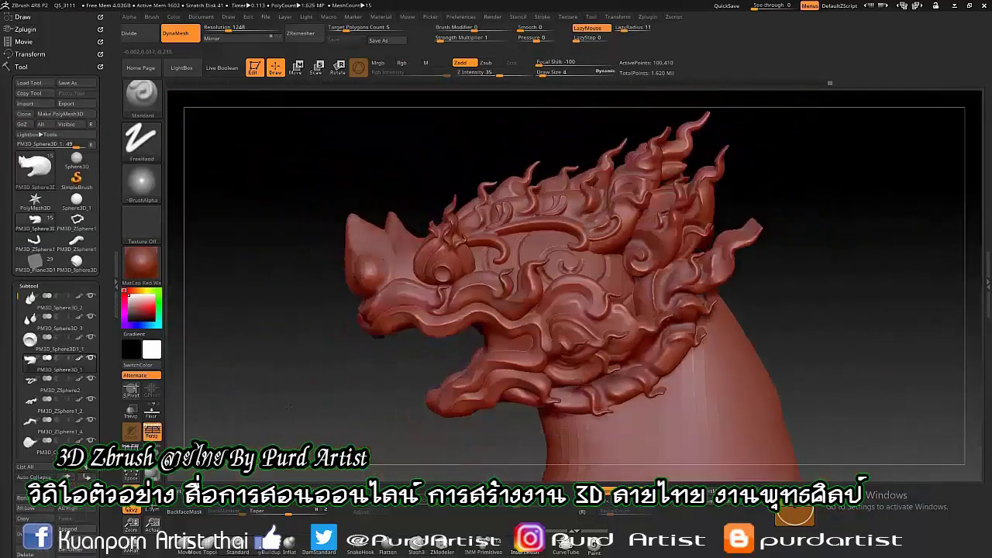
pyautogui.moveTo(482, 248)
pyautogui.mouseDown()
pyautogui.moveTo(312, 373)
pyautogui.moveTo(288, 290)
pyautogui.mouseUp()
# Save the head model as a ZTool.
pyautogui.hotkey('ctrl', 's')
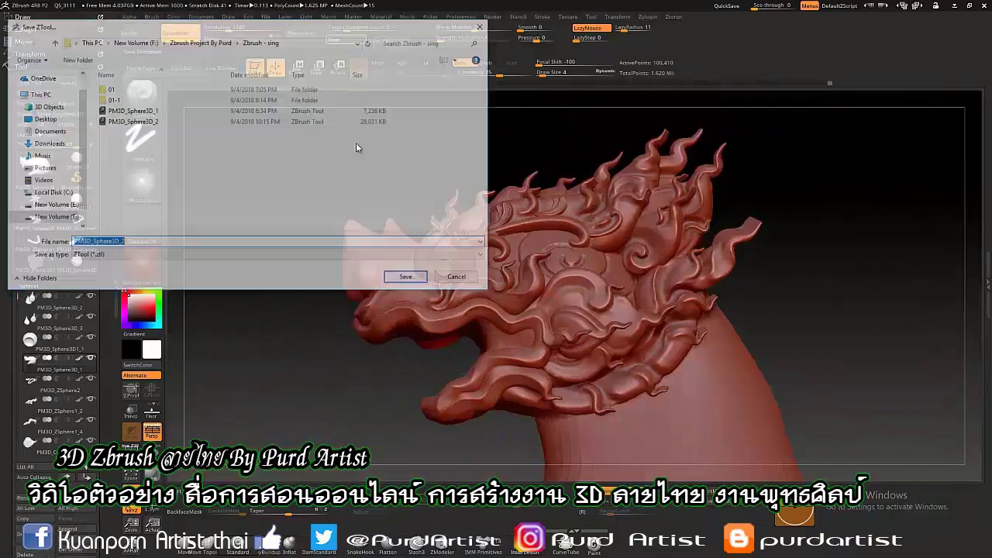
pyautogui.press('Return')
pyautogui.moveTo(483, 335)
pyautogui.mouseDown()
pyautogui.moveTo(386, 347)
pyautogui.moveTo(297, 67)
pyautogui.mouseUp()
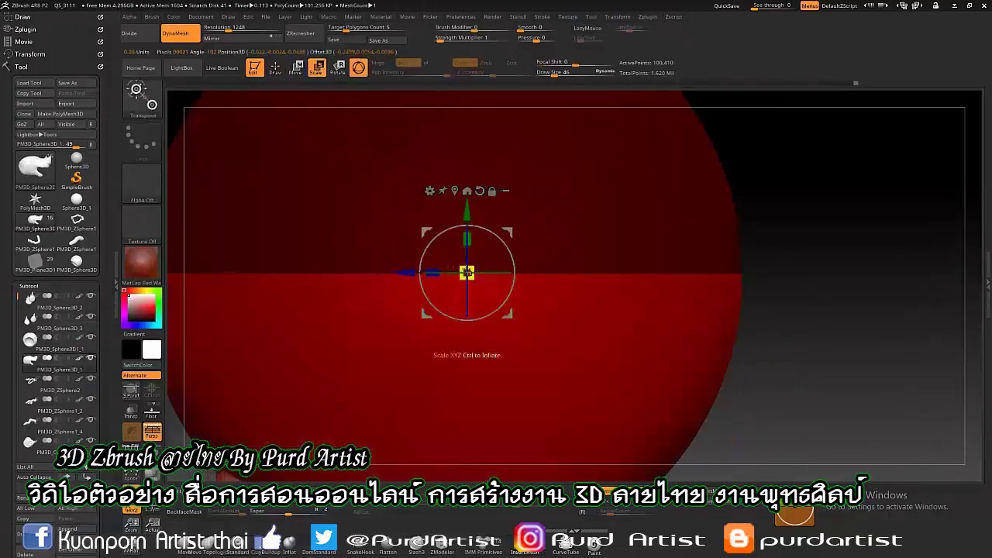
# Undo the last three actions and turn the head to a front view.
pyautogui.hotkey('ctrl', 'z')
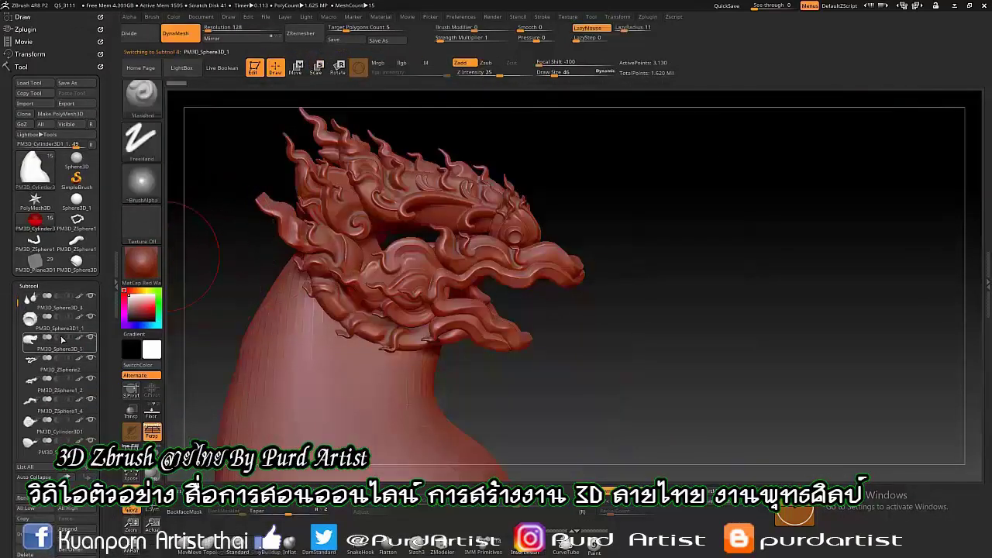
pyautogui.hotkey('ctrl', 'z')
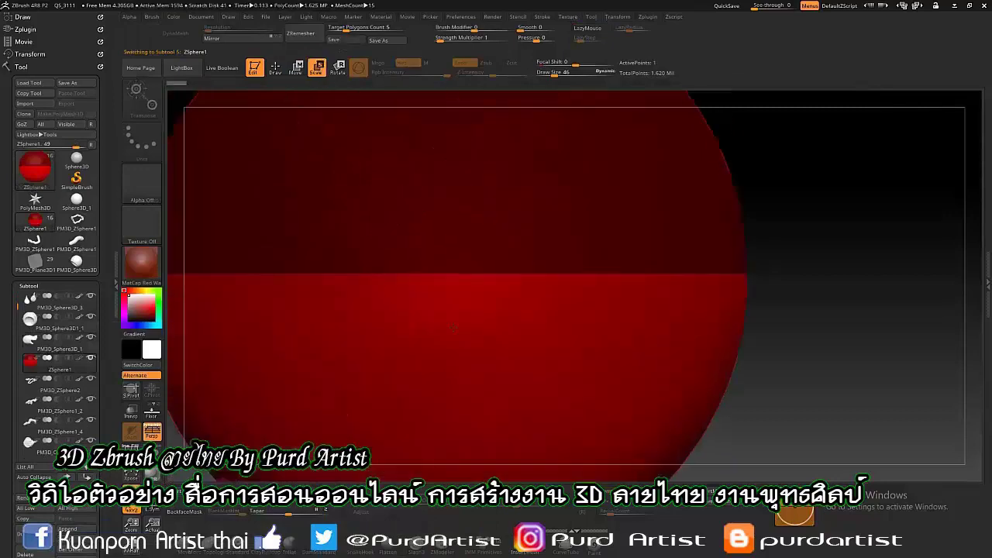
pyautogui.hotkey('ctrl', 'z')
pyautogui.hotkey('ctrl', 'z')
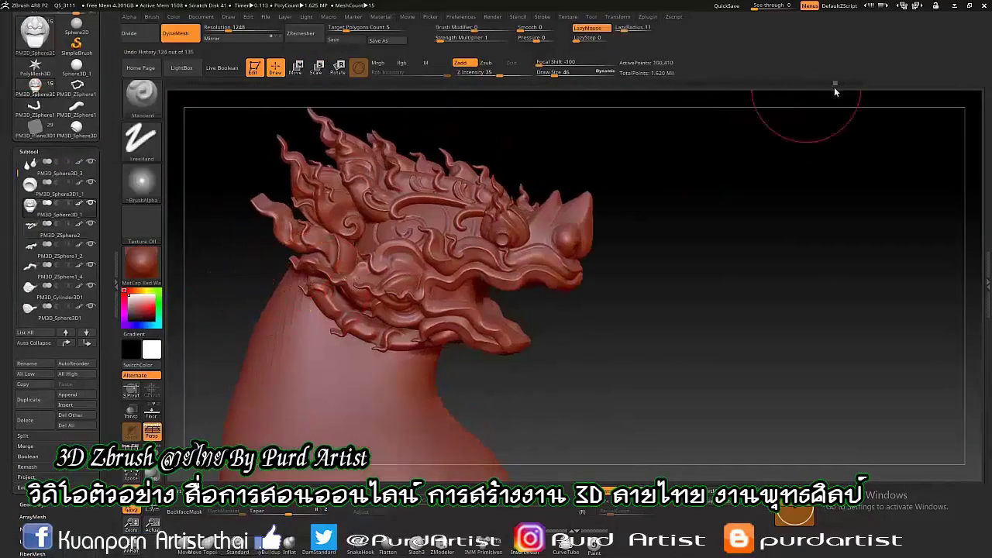
pyautogui.moveTo(835, 92); pyautogui.dragTo(244, 265)
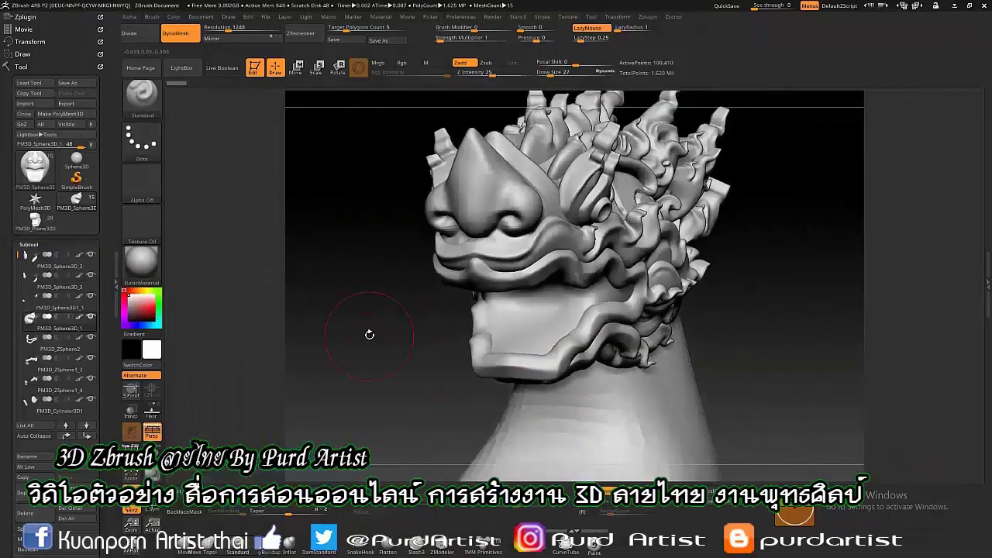
# Insert a ZSphere and scale it into a long tube.
pyautogui.moveTo(370, 333); pyautogui.dragTo(317, 214)
pyautogui.click(132, 409)
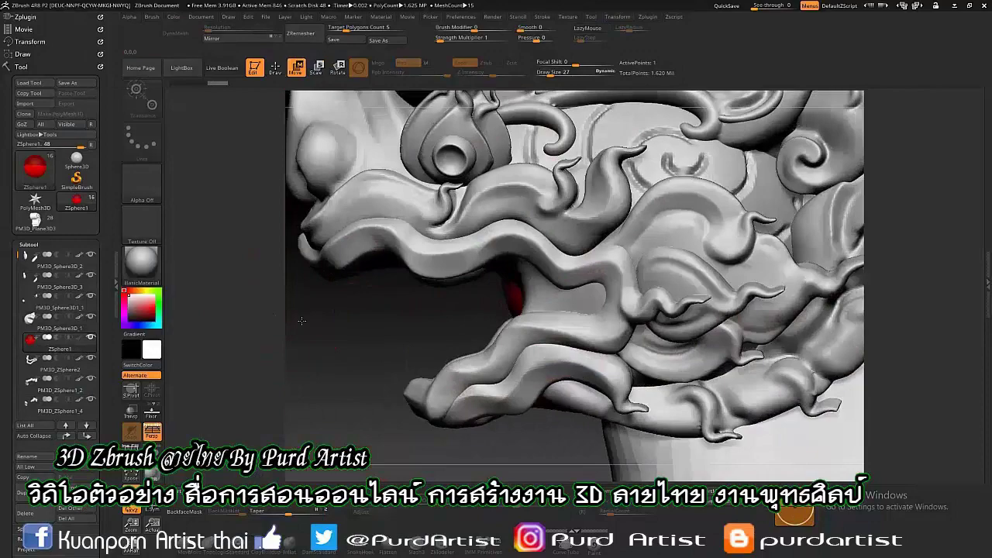
pyautogui.moveTo(573, 295); pyautogui.dragTo(434, 194)
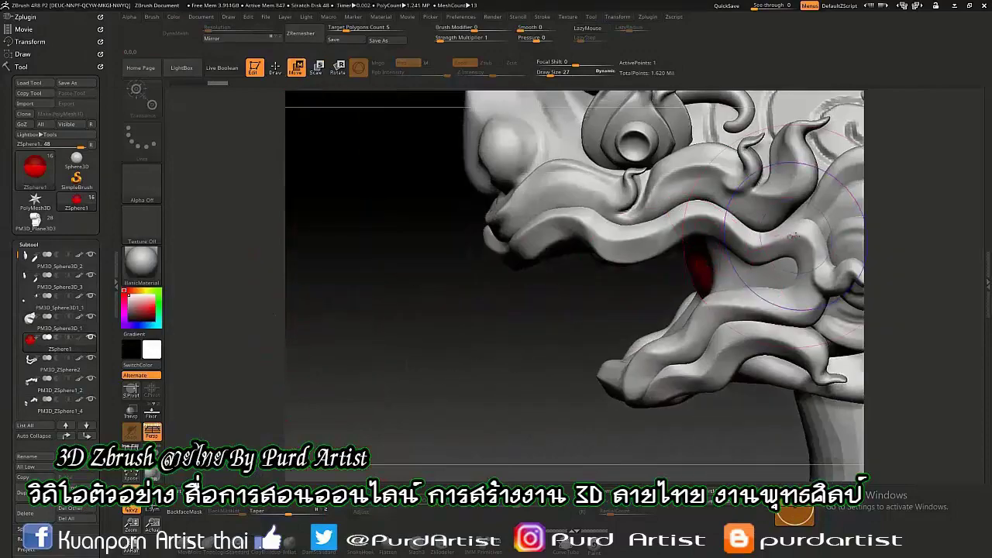
pyautogui.click(295, 67)
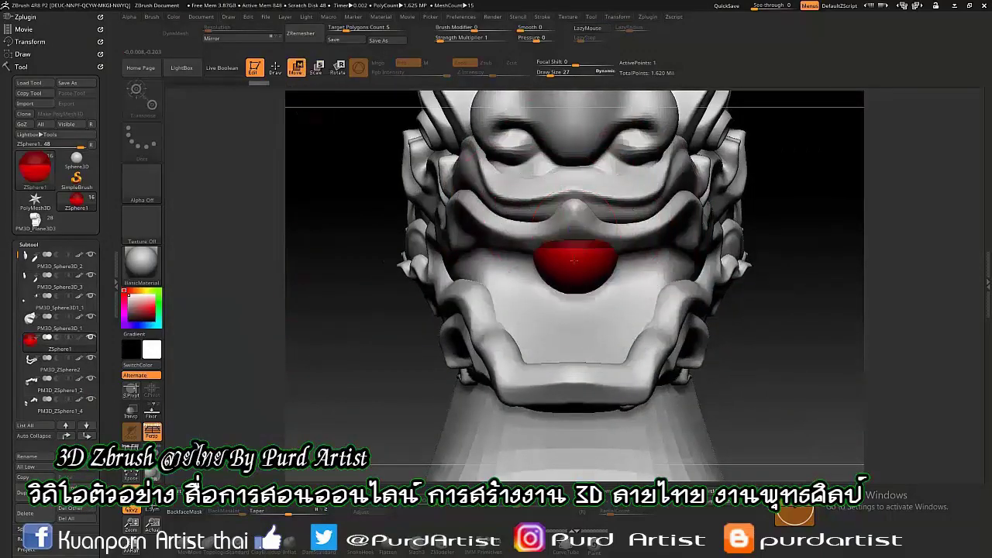
pyautogui.press('f')
pyautogui.press('e')
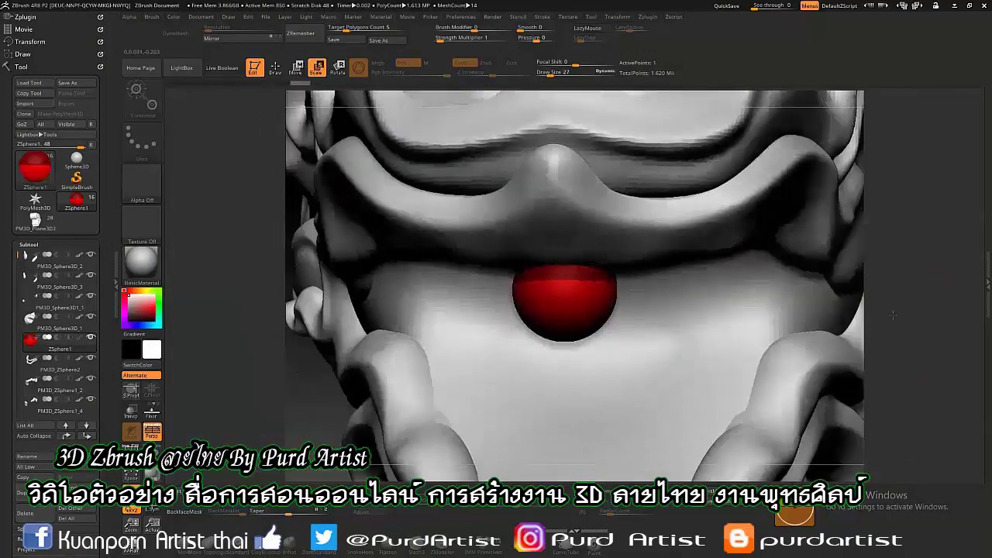
pyautogui.moveTo(609, 235); pyautogui.dragTo(465, 217)
pyautogui.press('w')
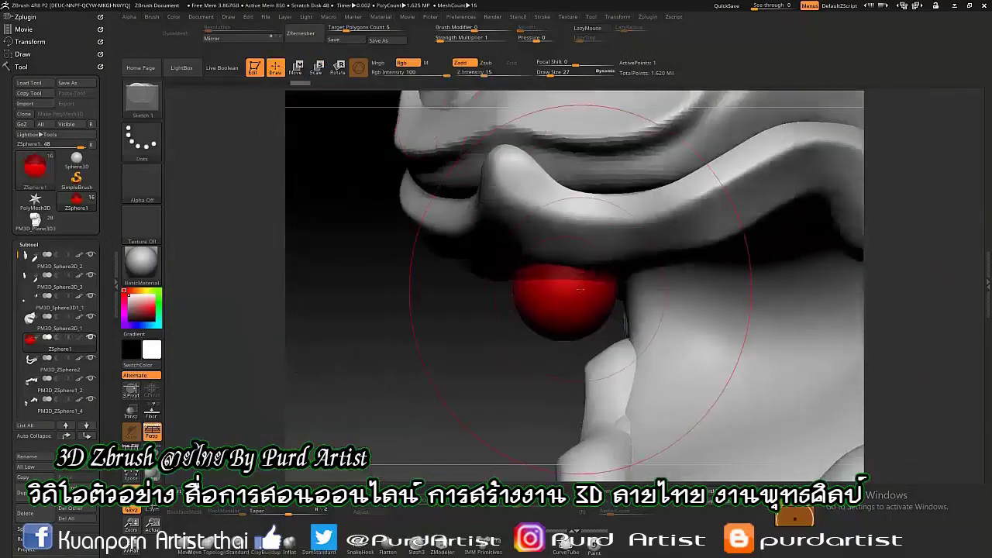
pyautogui.moveTo(542, 325)
pyautogui.mouseDown()
pyautogui.moveTo(813, 335)
pyautogui.moveTo(576, 299)
pyautogui.moveTo(321, 344)
pyautogui.moveTo(636, 394)
pyautogui.moveTo(763, 185)
pyautogui.moveTo(558, 217)
pyautogui.moveTo(496, 325)
pyautogui.moveTo(548, 190)
pyautogui.moveTo(354, 369)
pyautogui.mouseUp()
# Move the tube into place along the jaw inside the mouth.
pyautogui.press('q')
pyautogui.moveTo(523, 272); pyautogui.dragTo(465, 232)
pyautogui.press('w')
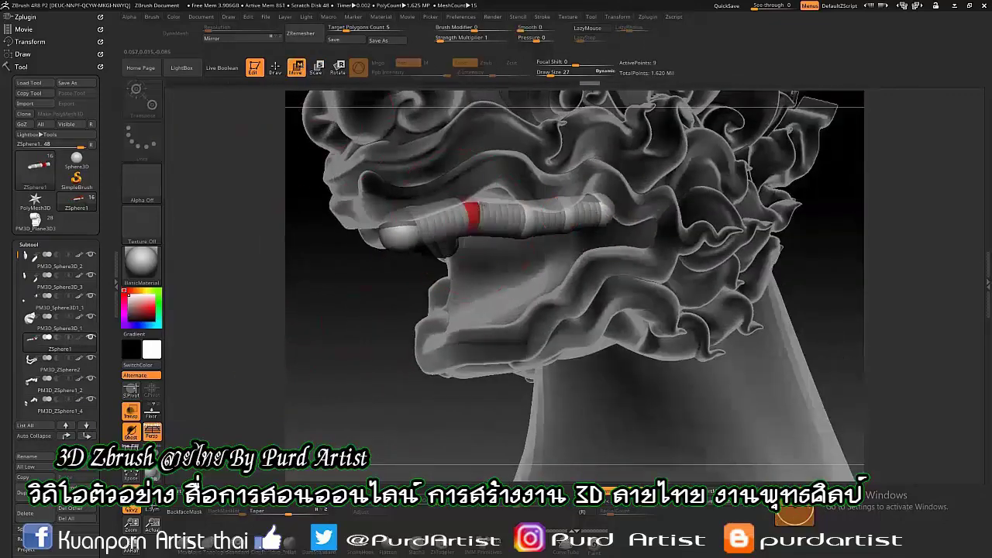
pyautogui.moveTo(774, 232); pyautogui.dragTo(697, 271)
pyautogui.moveTo(774, 271); pyautogui.dragTo(736, 233)
pyautogui.moveTo(489, 183)
pyautogui.mouseDown()
pyautogui.moveTo(531, 272)
pyautogui.moveTo(519, 265)
pyautogui.moveTo(361, 354)
pyautogui.moveTo(485, 203)
pyautogui.mouseUp()
# Check the tube from side and front views of the mouth and lips.
pyautogui.moveTo(646, 366); pyautogui.dragTo(527, 364)
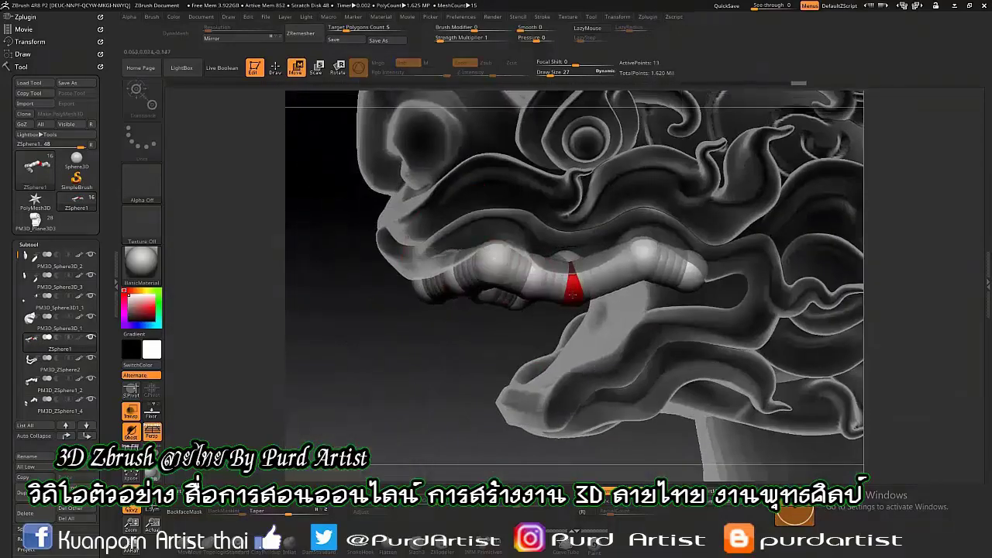
pyautogui.moveTo(639, 247); pyautogui.dragTo(591, 283)
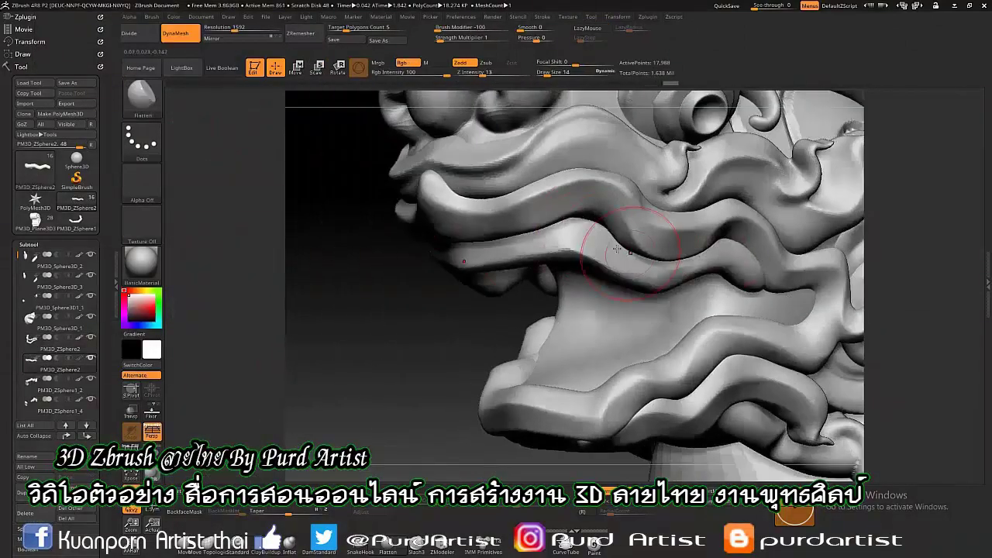
pyautogui.moveTo(616, 249); pyautogui.dragTo(496, 255)
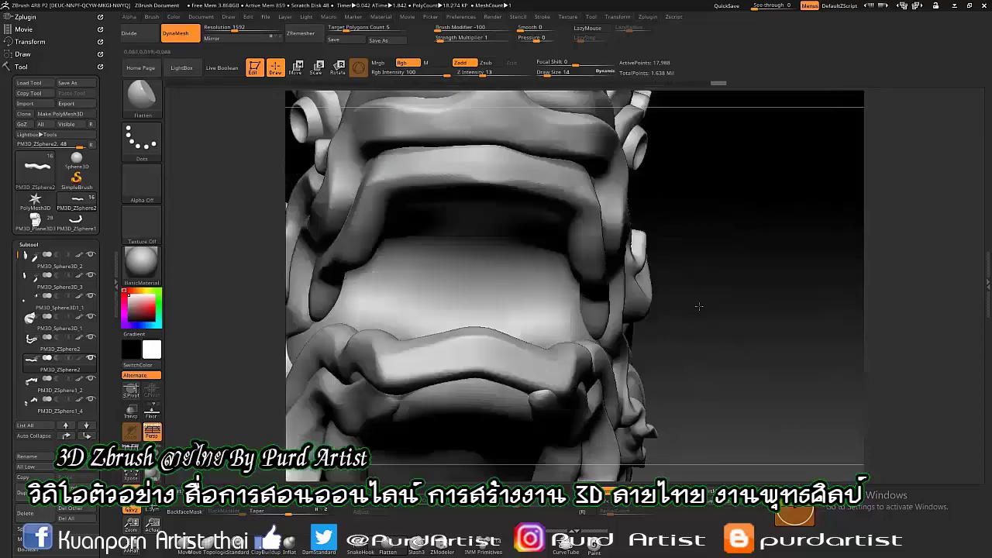
pyautogui.moveTo(502, 152)
pyautogui.mouseDown()
pyautogui.moveTo(796, 246)
pyautogui.moveTo(131, 350)
pyautogui.mouseUp()
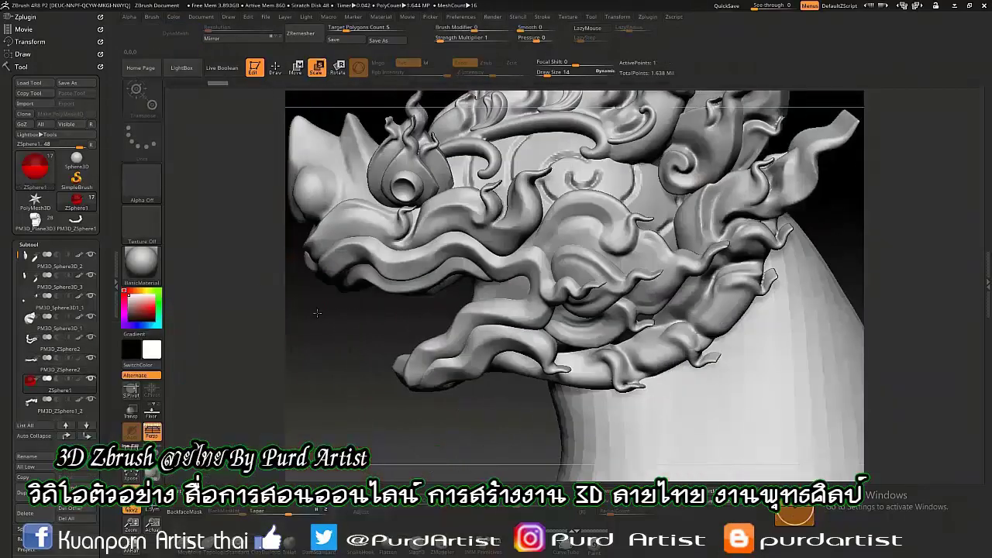
# Add a second ZSphere beside the first and pull it out along the upper lip.
pyautogui.moveTo(610, 243); pyautogui.dragTo(521, 242)
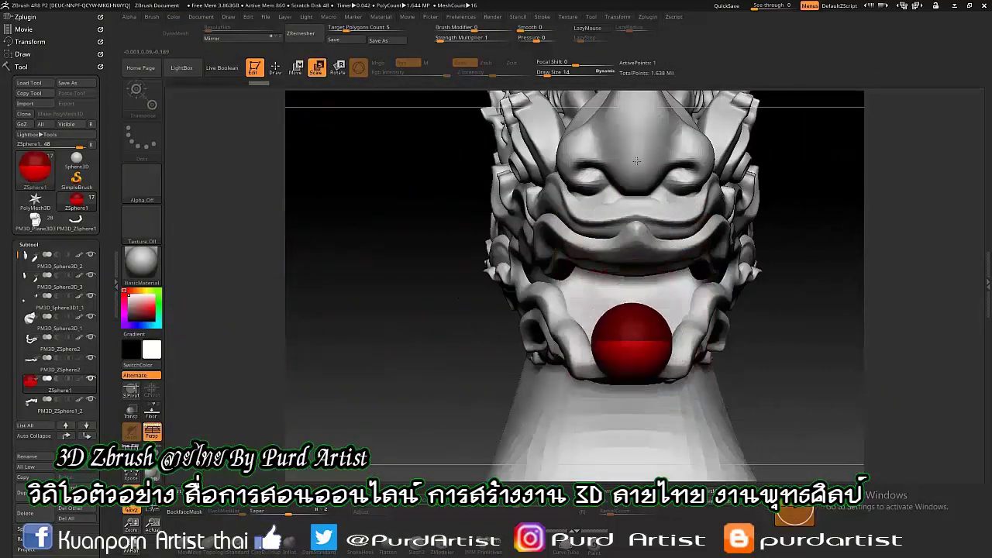
pyautogui.scroll(3, 594, 319)
pyautogui.press('q')
pyautogui.moveTo(630, 320); pyautogui.dragTo(486, 355)
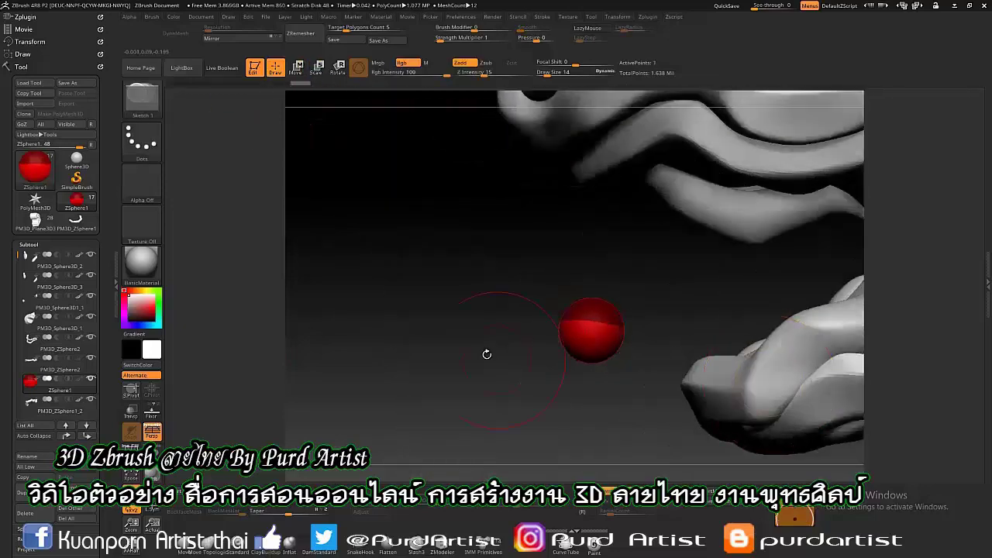
pyautogui.moveTo(695, 328); pyautogui.dragTo(606, 316)
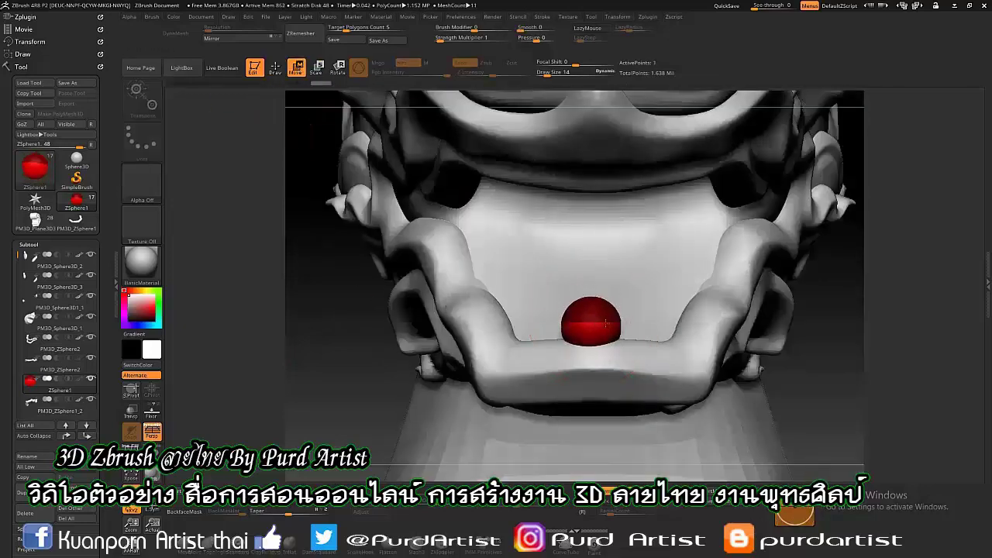
pyautogui.click(564, 319)
pyautogui.moveTo(891, 310); pyautogui.dragTo(719, 348)
# Move and extend the ZSphere chain so it follows the upper jaw line.
pyautogui.press('w')
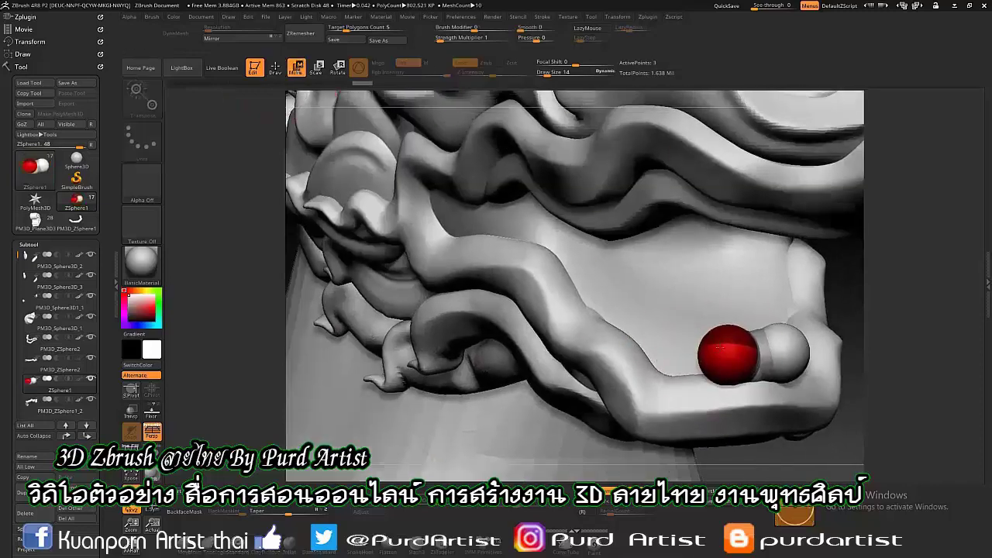
pyautogui.moveTo(891, 349); pyautogui.dragTo(699, 359)
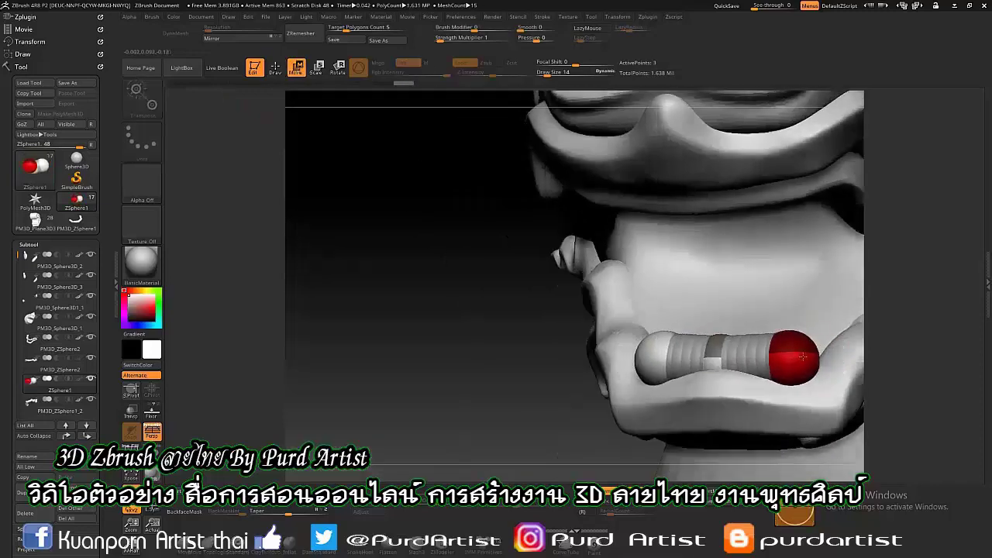
pyautogui.moveTo(891, 364); pyautogui.dragTo(678, 341)
pyautogui.press('q')
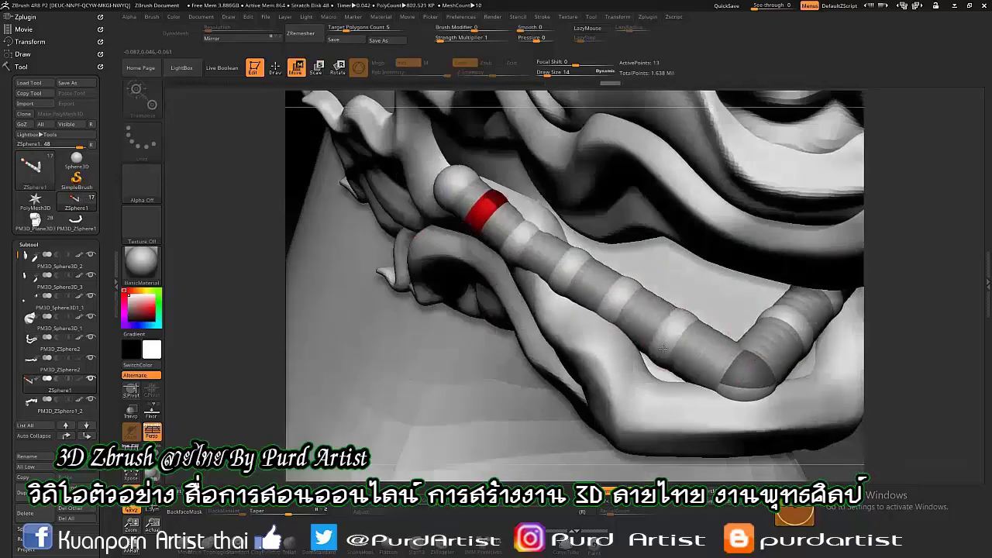
pyautogui.moveTo(892, 349); pyautogui.dragTo(698, 325)
pyautogui.press('w')
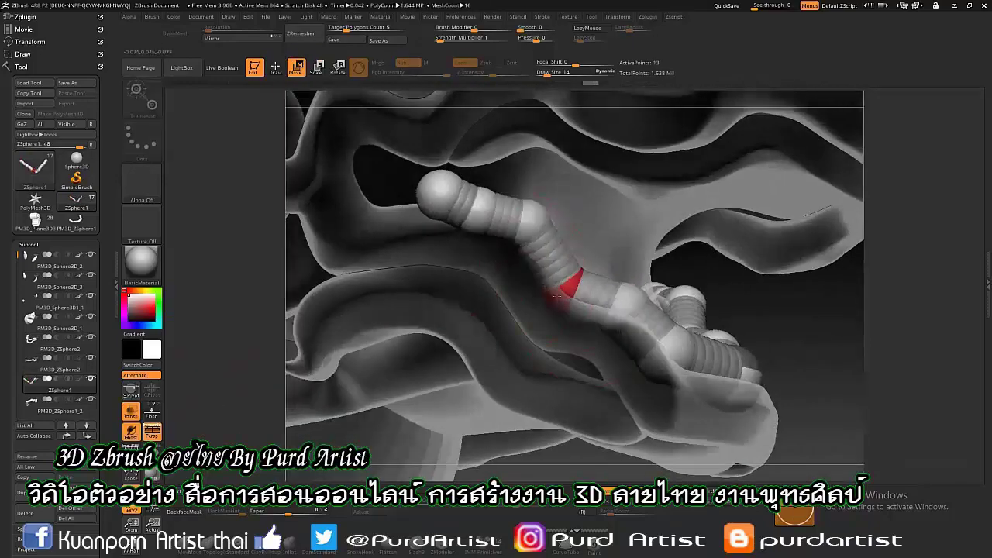
pyautogui.moveTo(556, 293)
pyautogui.mouseDown()
pyautogui.moveTo(382, 351)
pyautogui.moveTo(657, 281)
pyautogui.mouseUp()
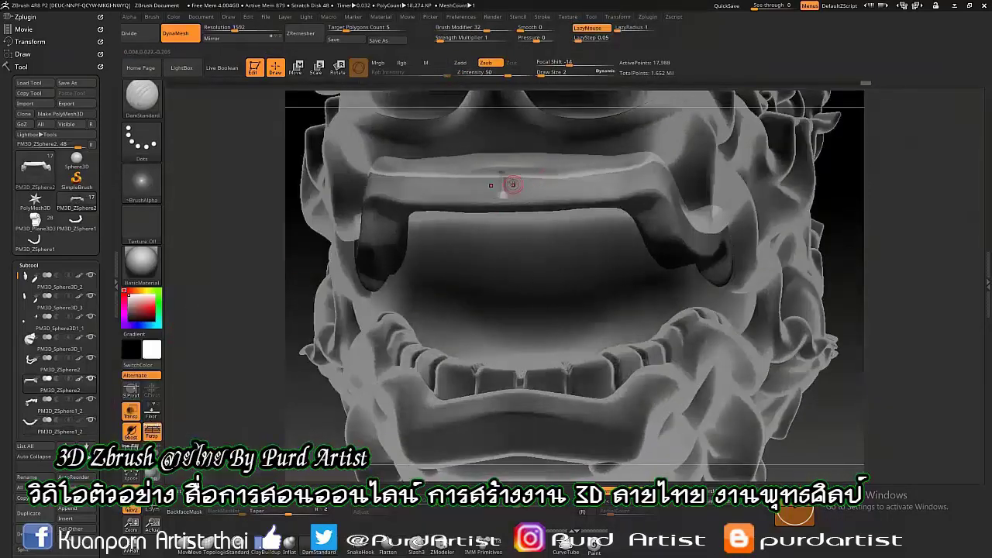
# Check the upper band inside the mouth, frame the head, and save the document.
pyautogui.moveTo(635, 179); pyautogui.dragTo(723, 196, button='right')
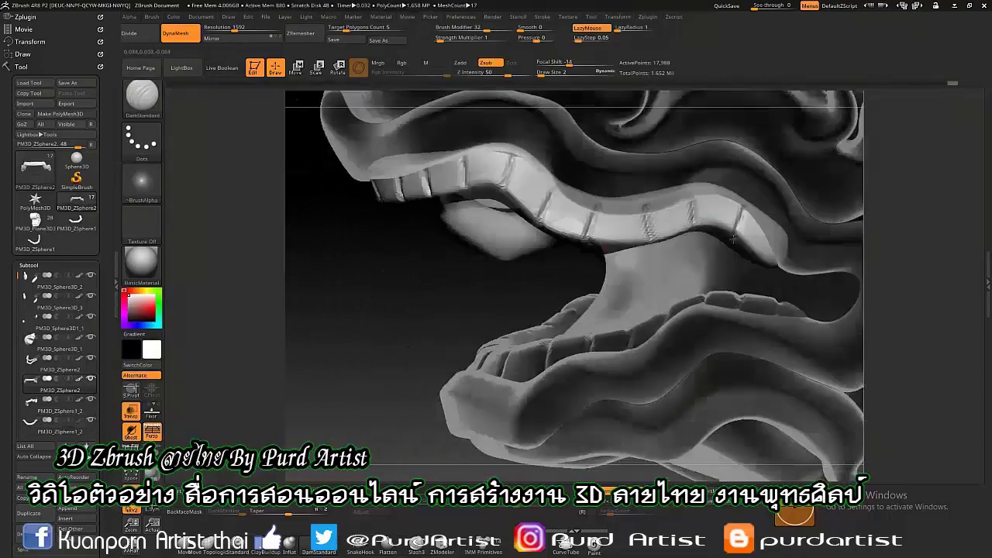
pyautogui.moveTo(368, 321)
pyautogui.mouseDown()
pyautogui.moveTo(482, 248)
pyautogui.moveTo(524, 147)
pyautogui.mouseUp()
pyautogui.moveTo(635, 237); pyautogui.dragTo(704, 295)
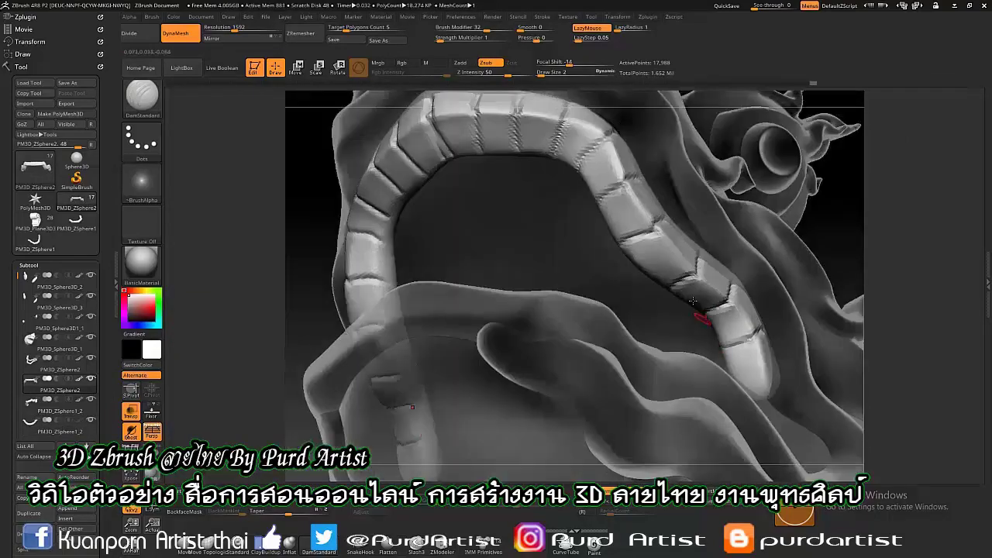
pyautogui.press('f')
pyautogui.moveTo(261, 230)
pyautogui.mouseDown()
pyautogui.moveTo(349, 258)
pyautogui.moveTo(292, 270)
pyautogui.mouseUp()
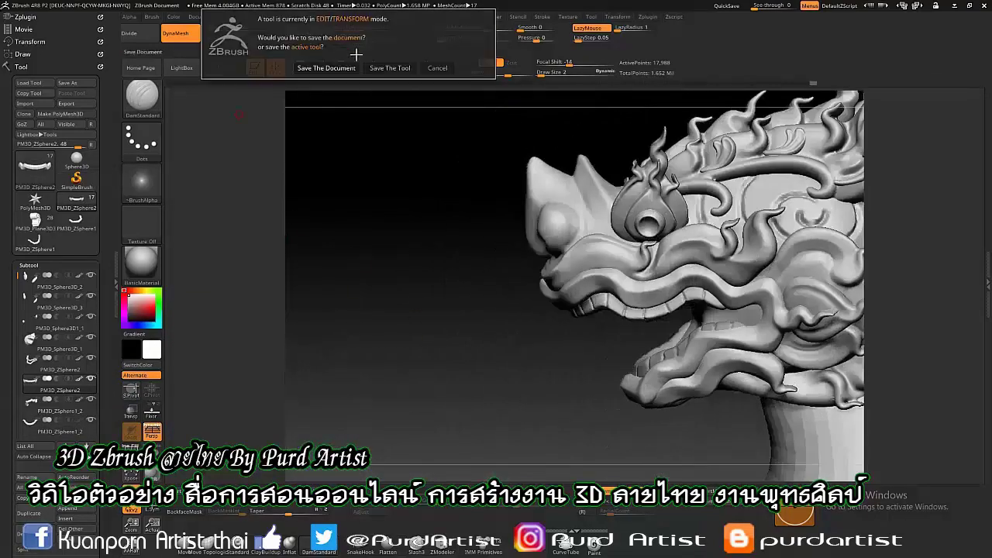
pyautogui.click(326, 68)
pyautogui.click(403, 264)
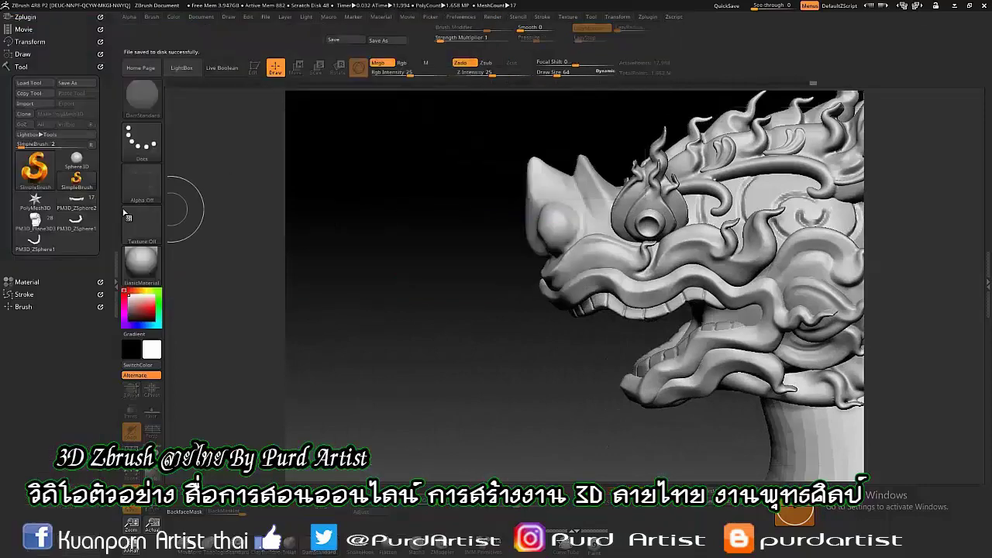
# Select the Ring3D primitive and change its Initialize axis and size settings.
pyautogui.click(35, 166)
pyautogui.click(44, 409)
pyautogui.click(30, 282)
pyautogui.click(52, 293)
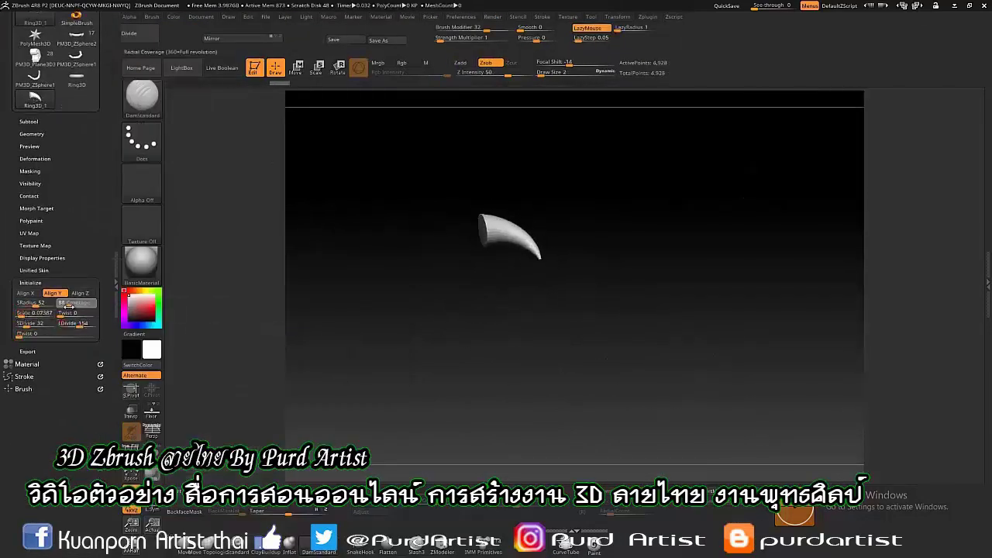
# Append the ring fang to the head, fit it to the upper jaw, trim with ClipRect, and duplicate it.
pyautogui.click(102, 122)
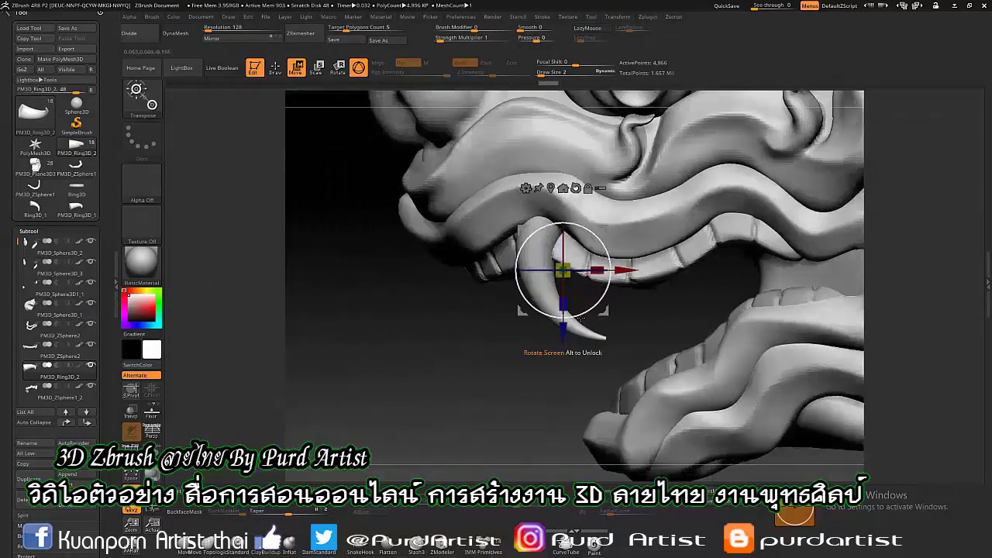
pyautogui.moveTo(434, 349); pyautogui.dragTo(414, 341)
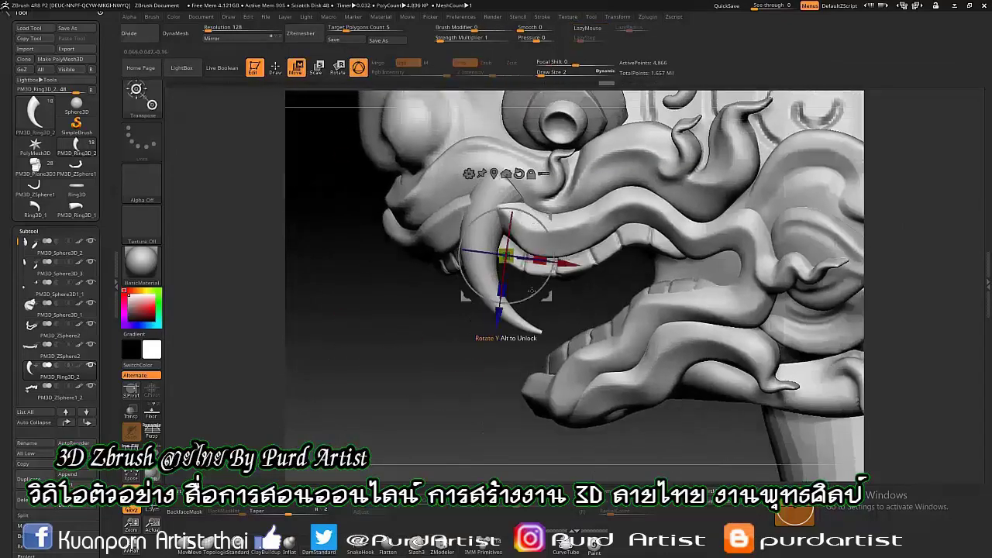
pyautogui.press('b')
pyautogui.press('c')
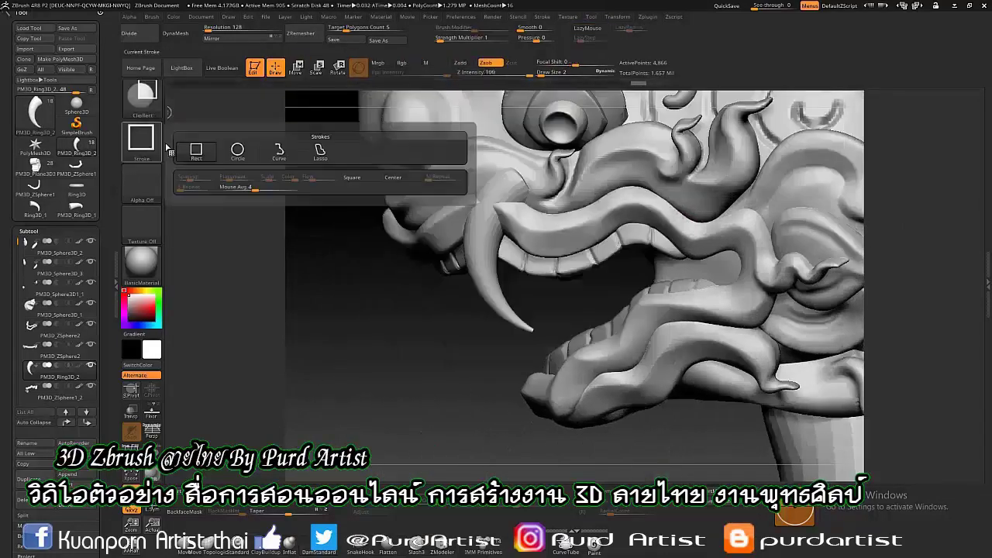
pyautogui.press('r')
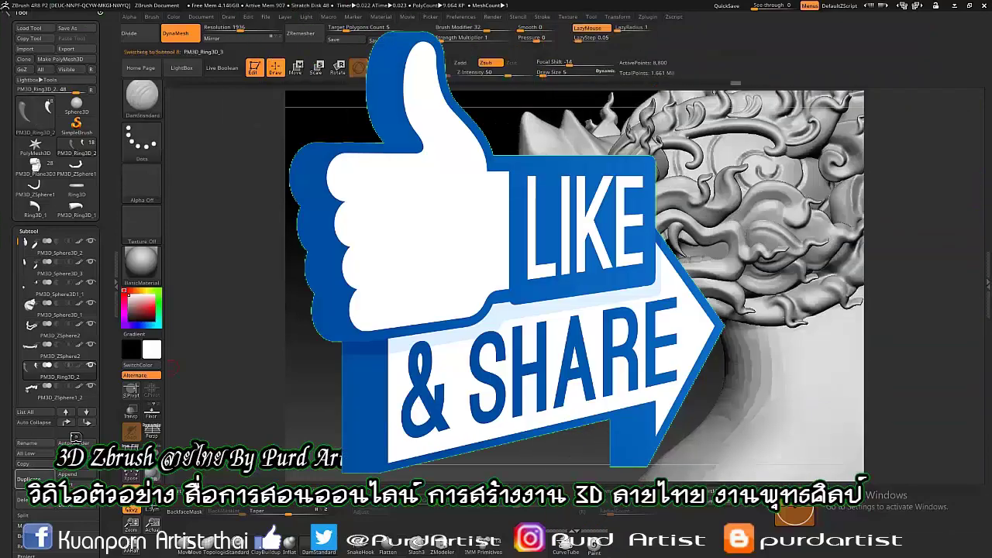
pyautogui.click(29, 478)
pyautogui.moveTo(76, 209)
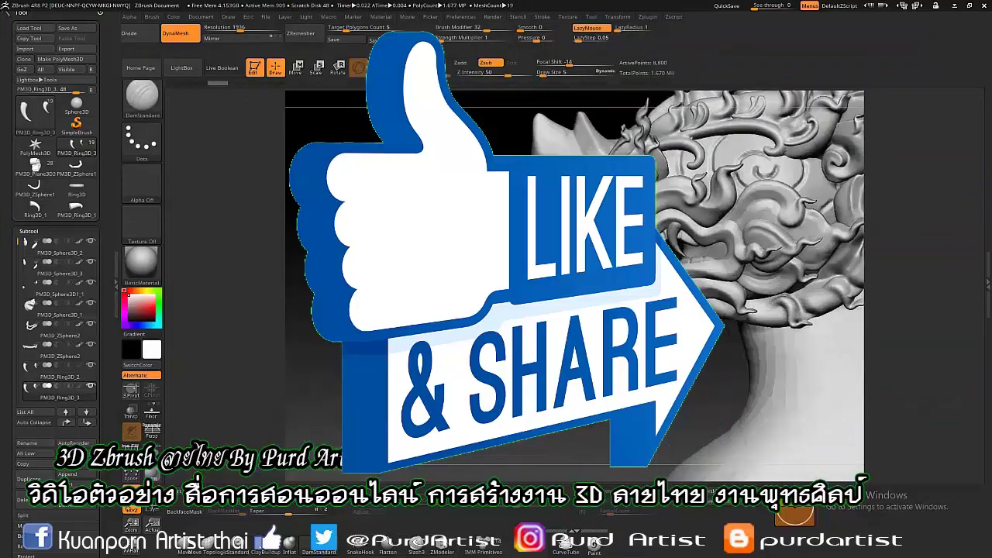
# Insert another Ring3D fang subtool into the head and move it into place in the jaw.
pyautogui.click(77, 211)
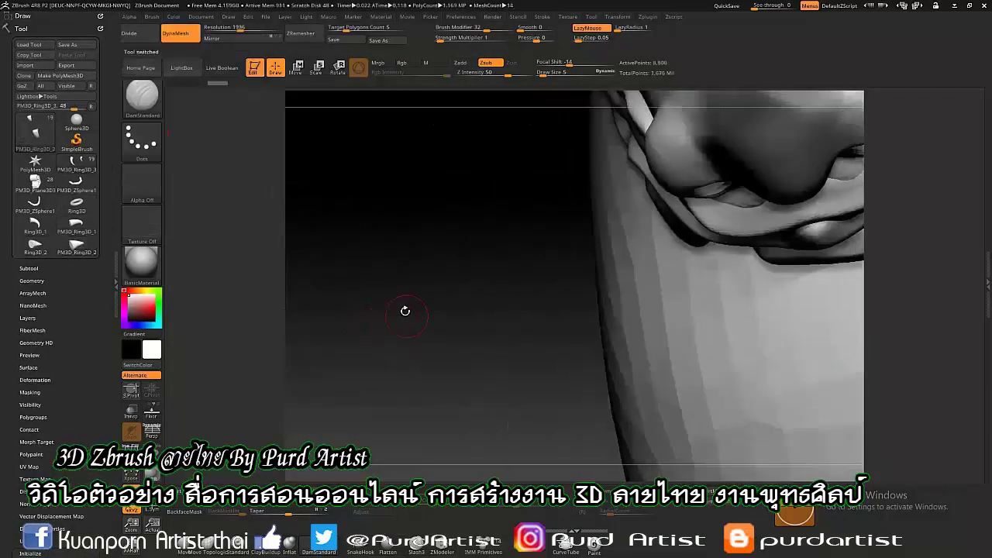
pyautogui.click(28, 268)
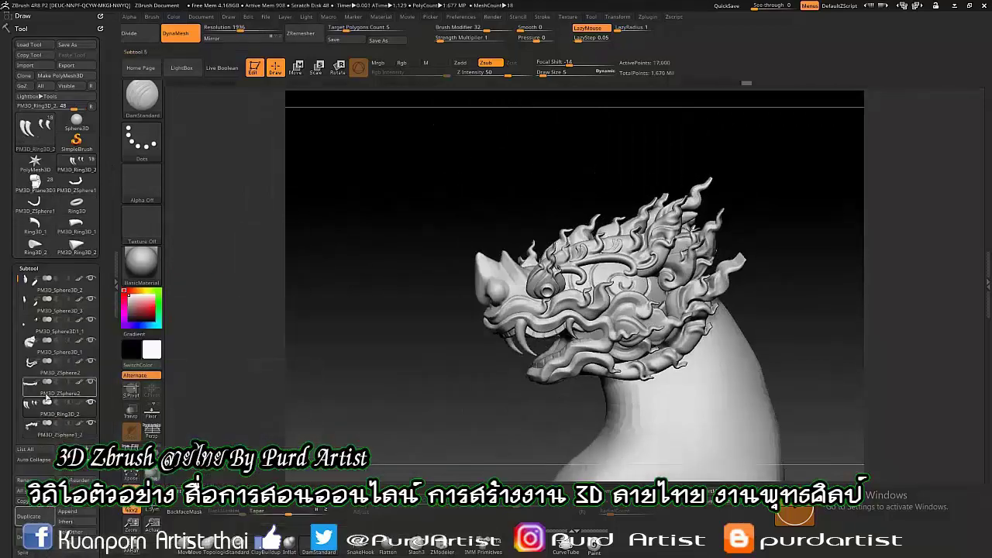
pyautogui.click(77, 524)
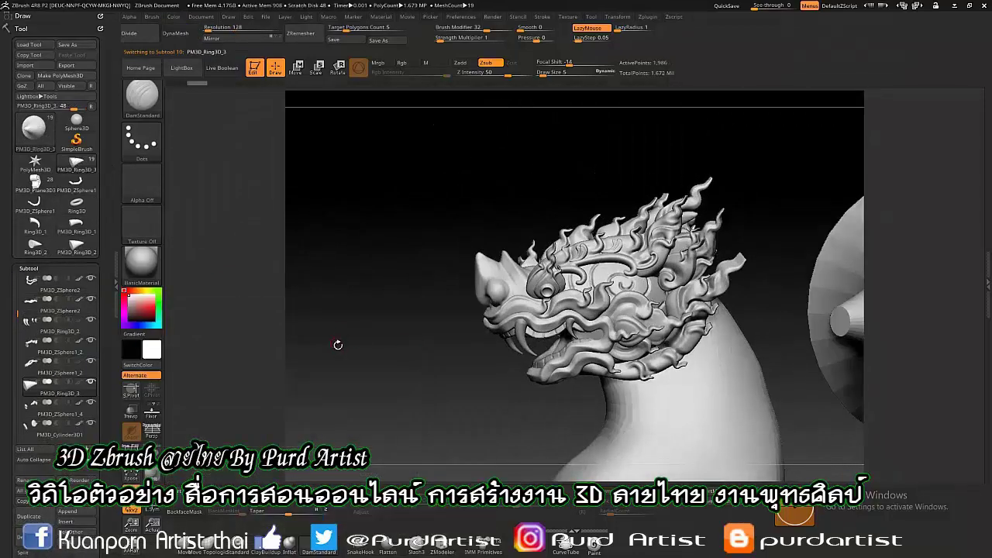
pyautogui.press('w')
pyautogui.moveTo(728, 310); pyautogui.dragTo(488, 310)
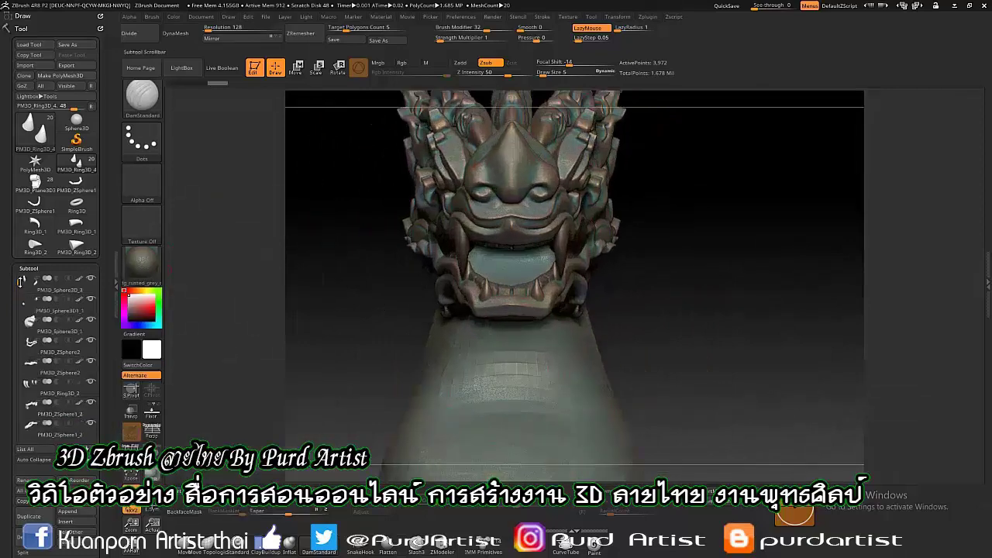
pyautogui.keyDown('alt'); pyautogui.click(501, 179); pyautogui.keyUp('alt')
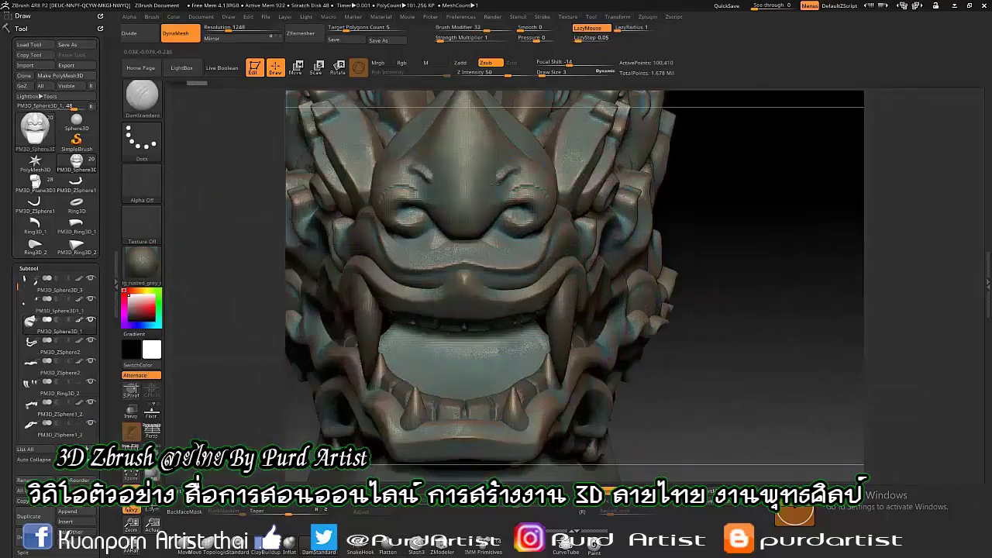